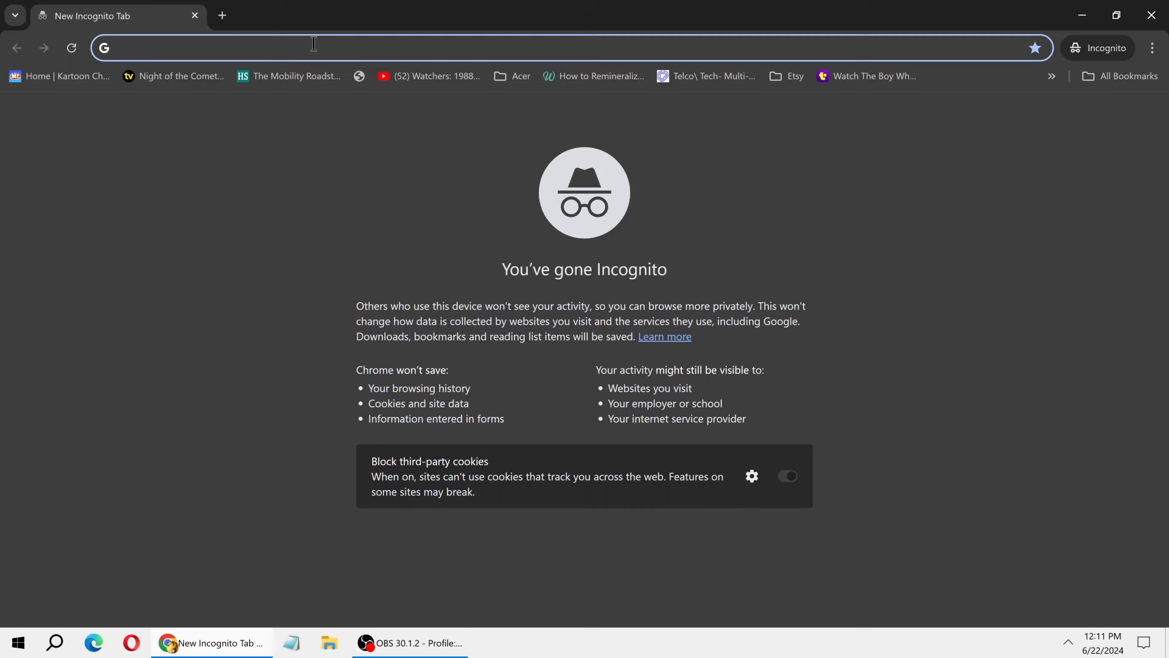
Step: Go to chatgpt.com in the incognito Chrome tab
type("chatgpt.co")
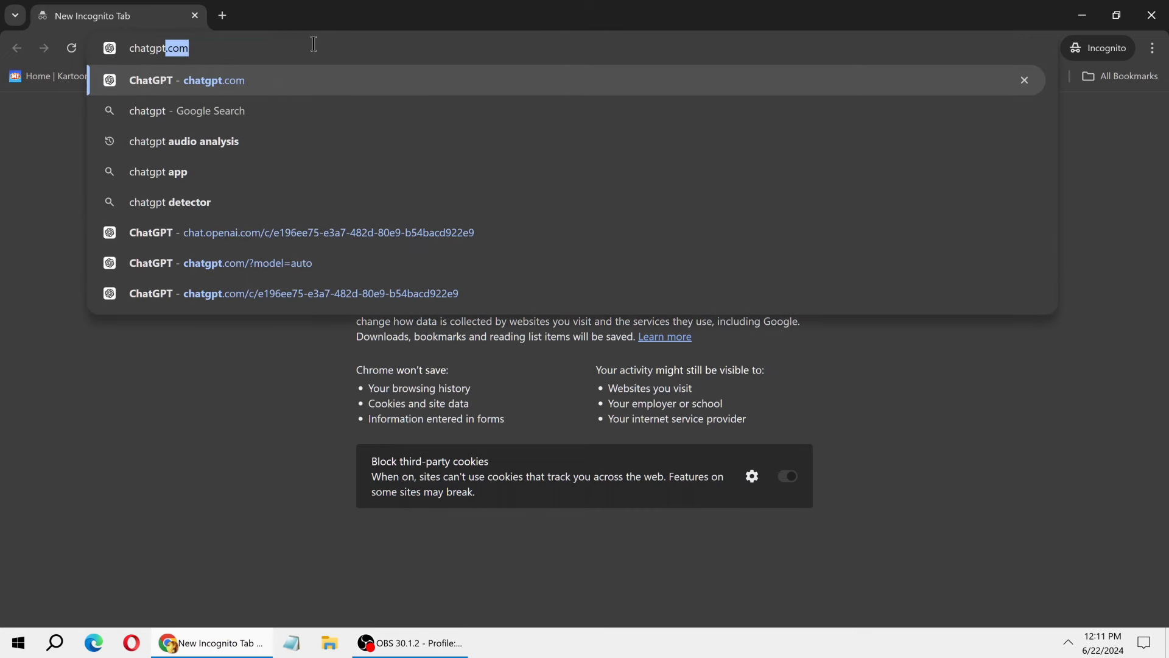
type("m")
key("Return")
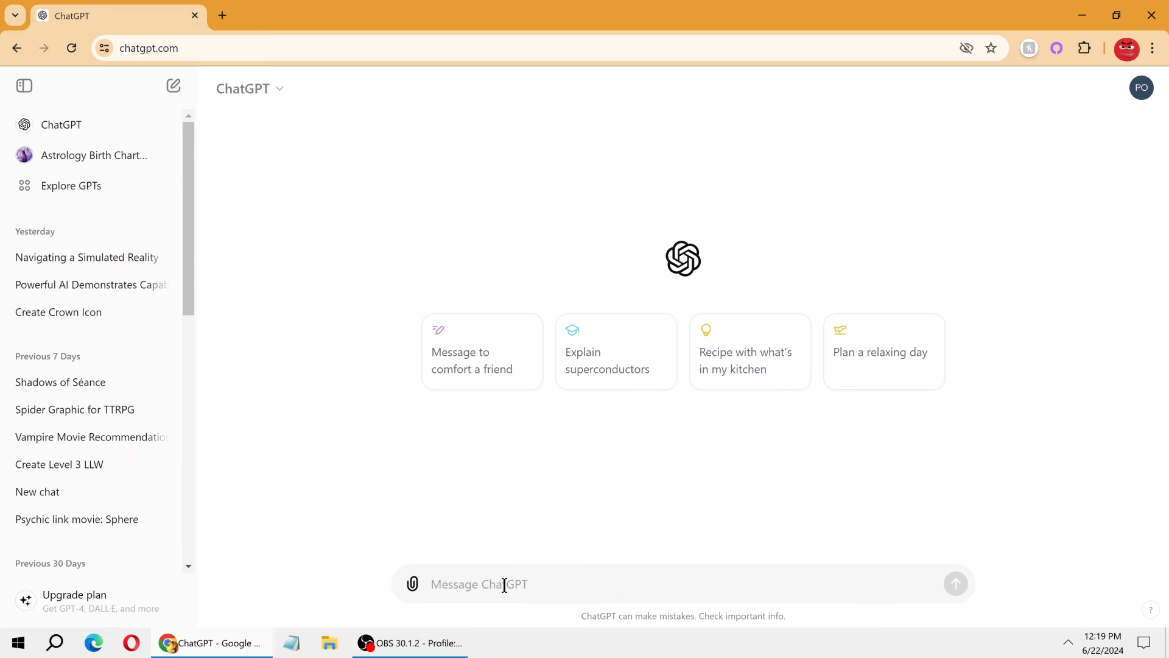
Step: Start a new chat prompt: 'create a one shot adventure for a medieval fantasy larp.'
type("create a o")
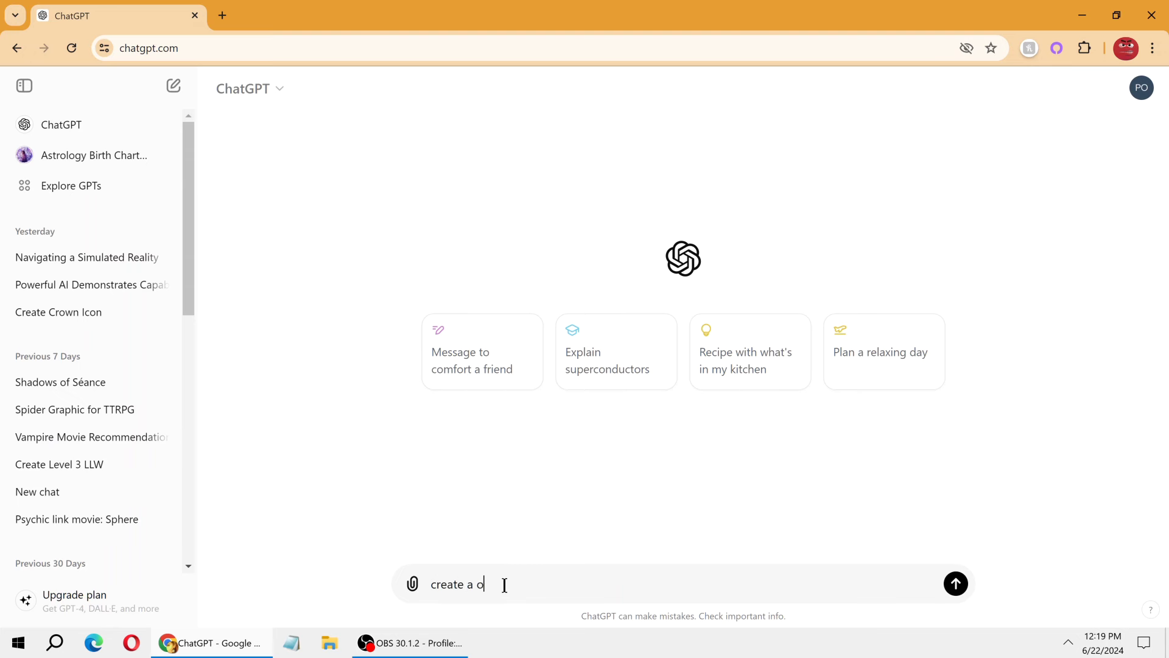
type("ne shot adventure ")
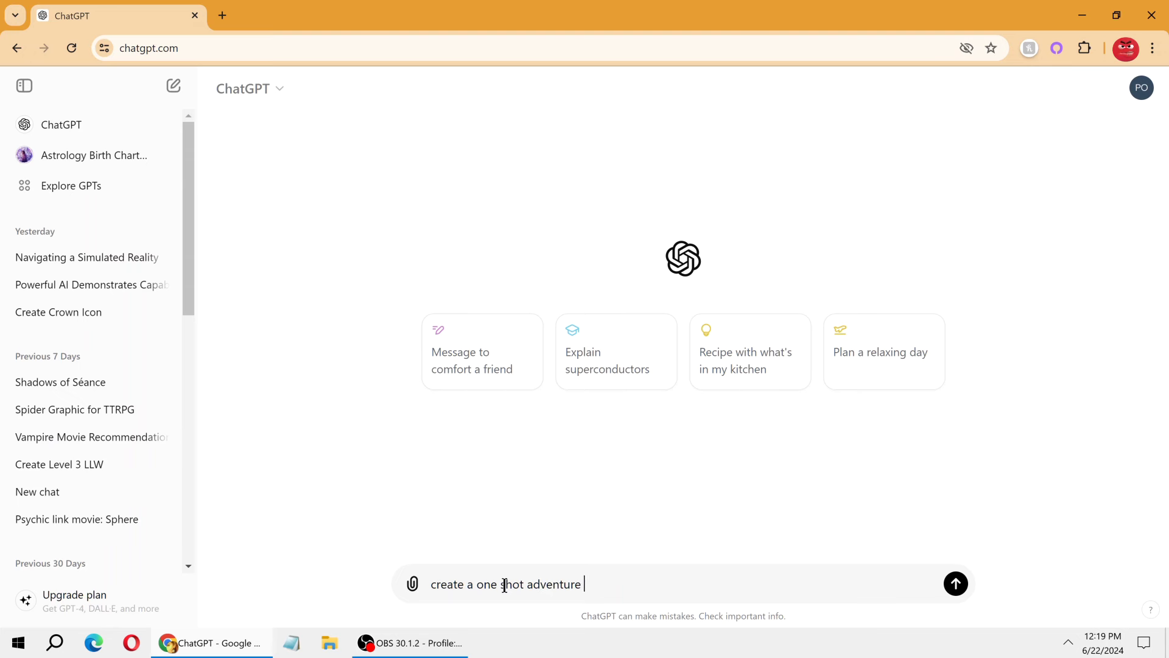
type("for a medie")
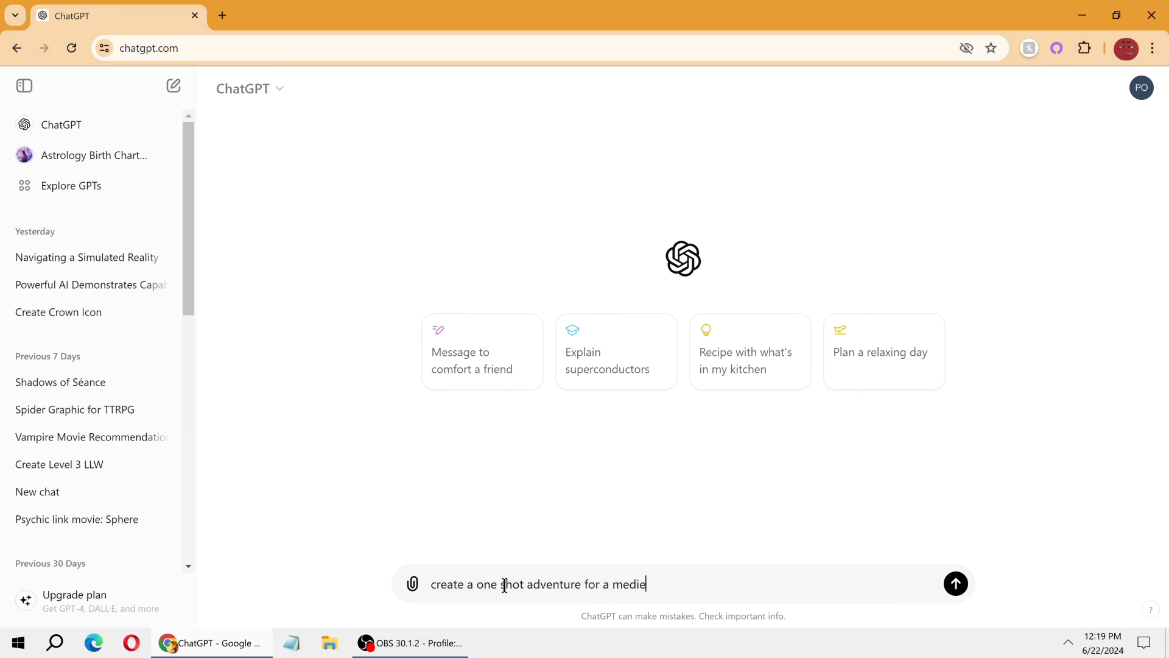
type("val fantasy ")
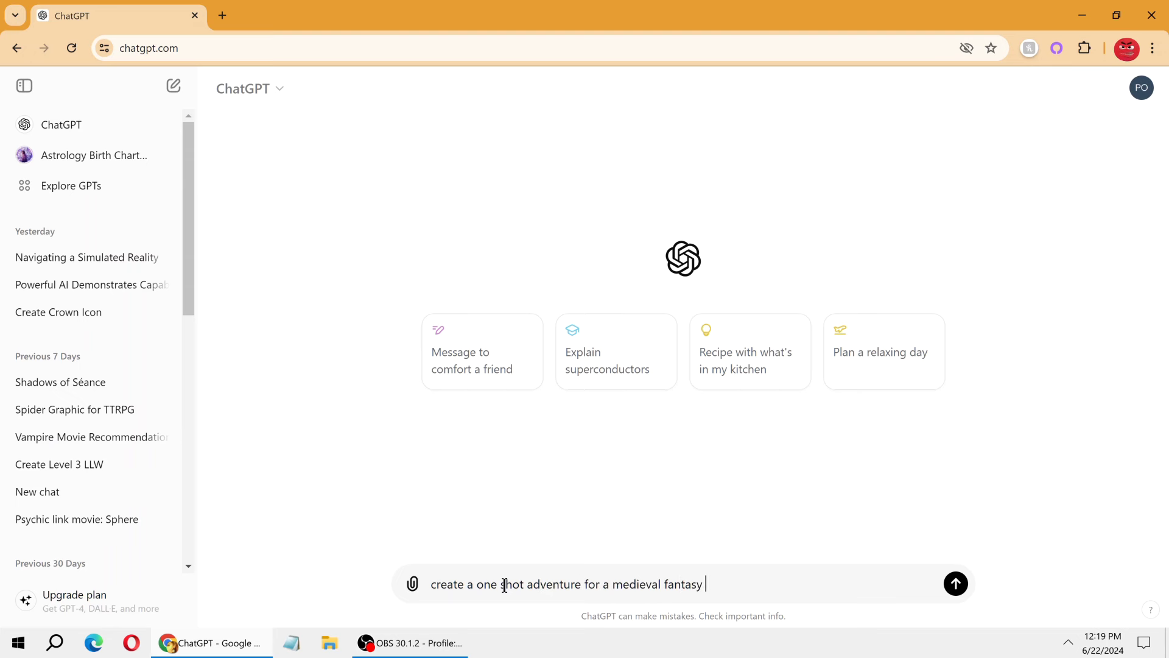
type("larp.")
Step: Add traps or puzzles, magic, combat breaks, and orc and bandit antagonists, then send the prompt
type("The plot ")
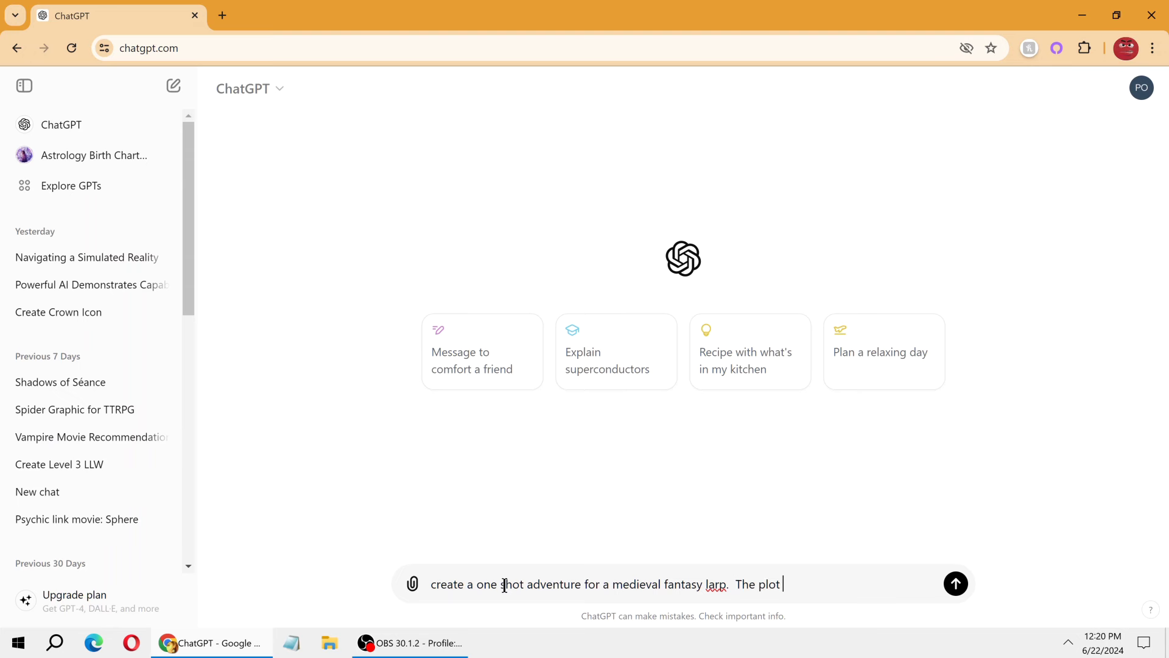
type("should invlude")
key("BackSpace")
key("BackSpace")
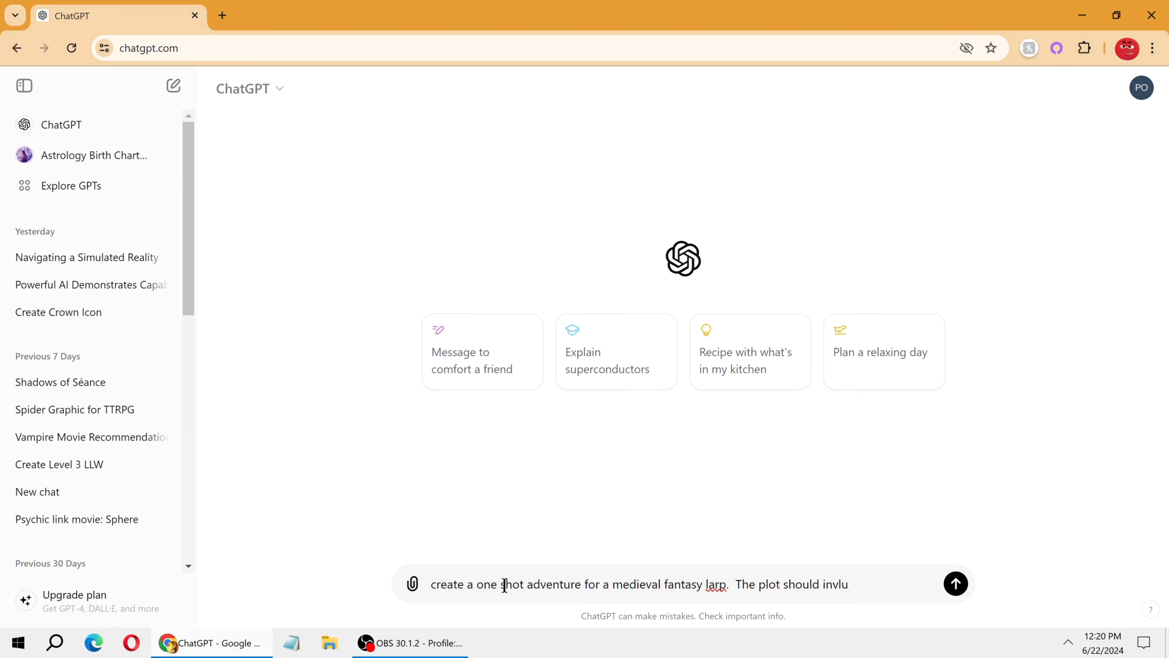
type("clude traps or pu")
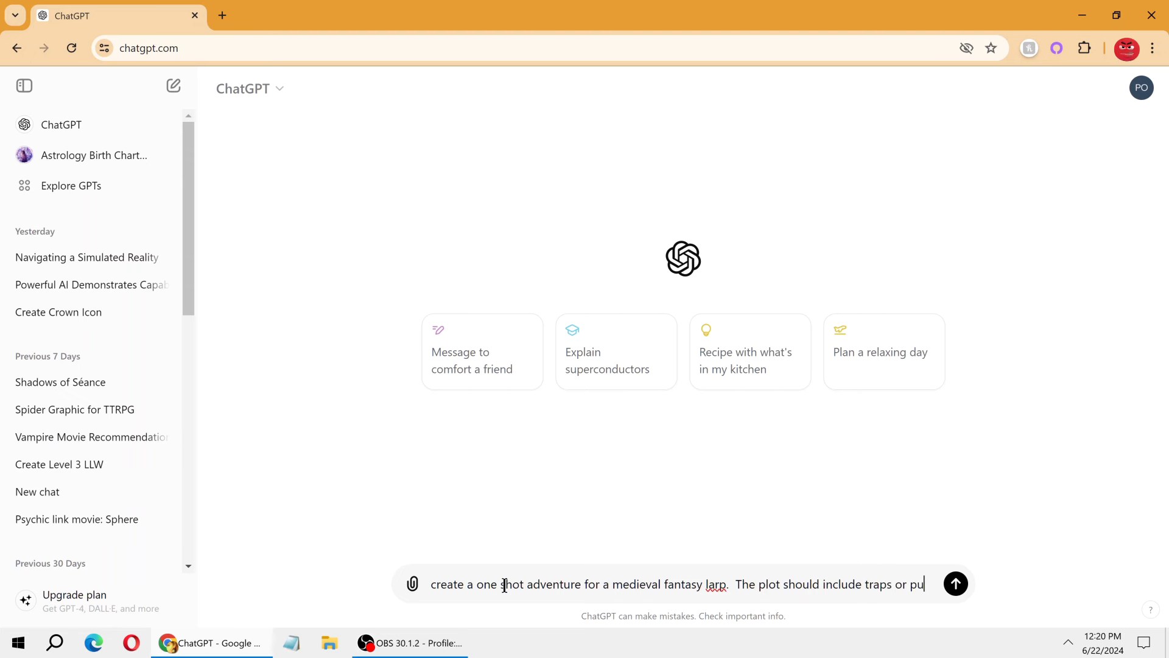
type("zzles")
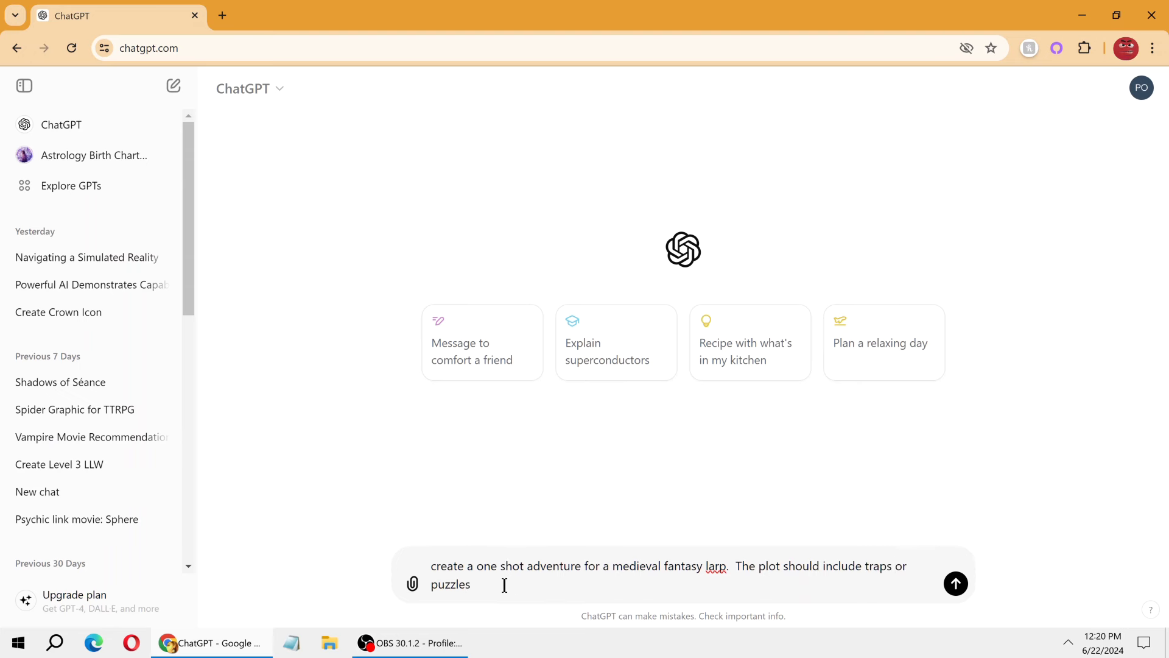
type(", something magical")
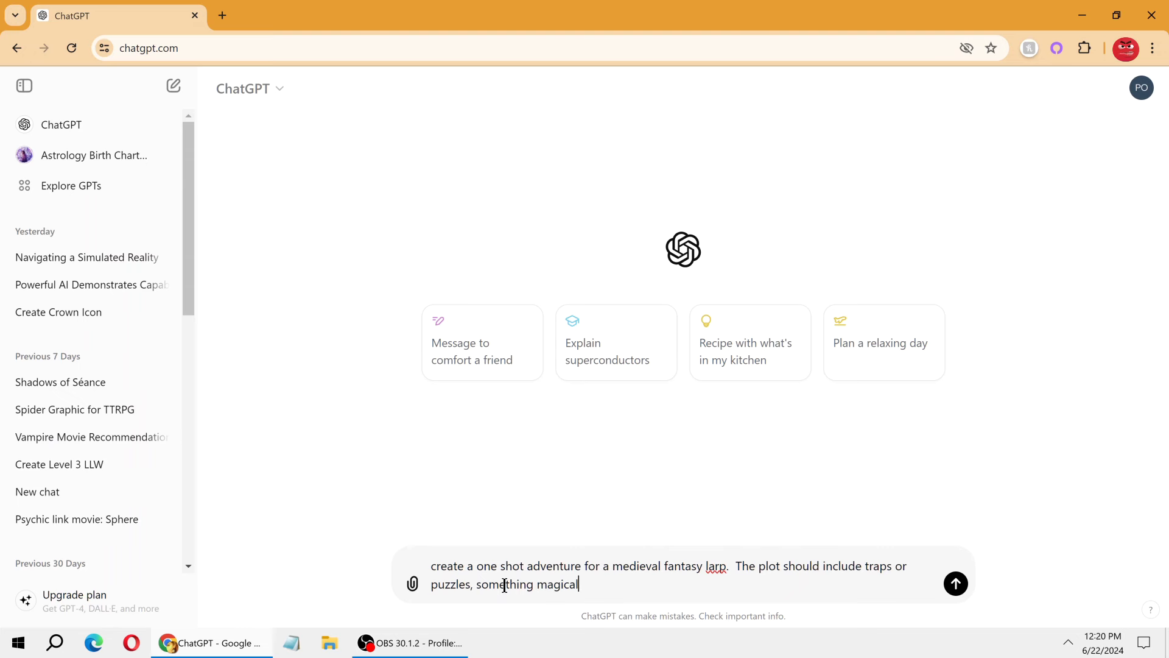
type(" and several")
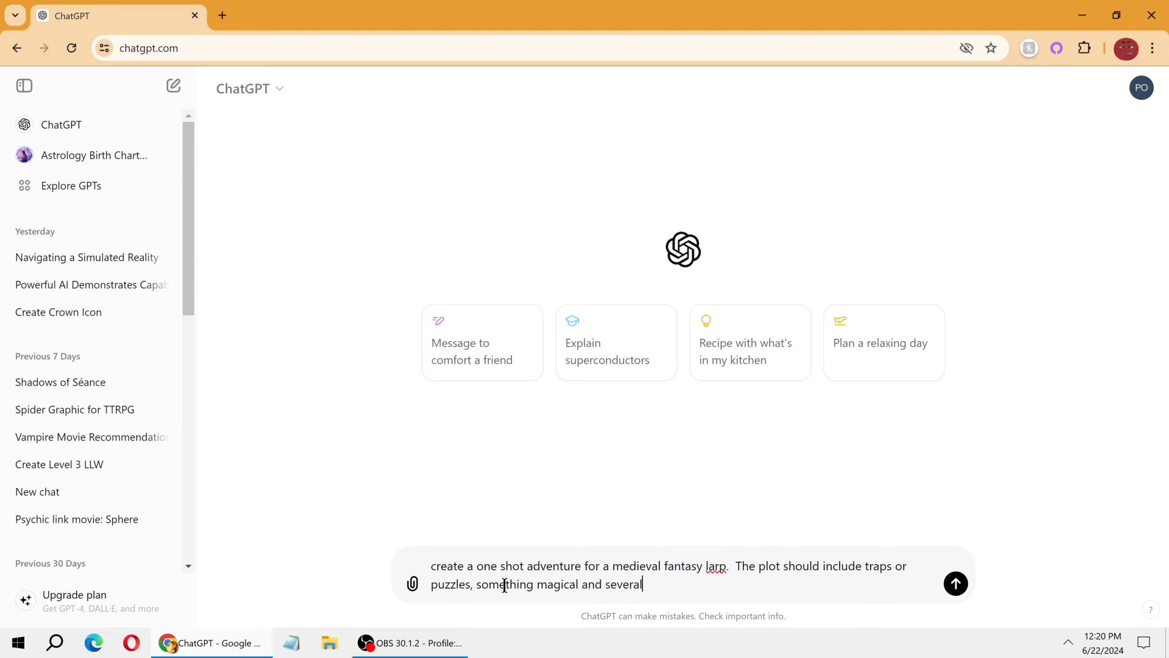
type(" combat b")
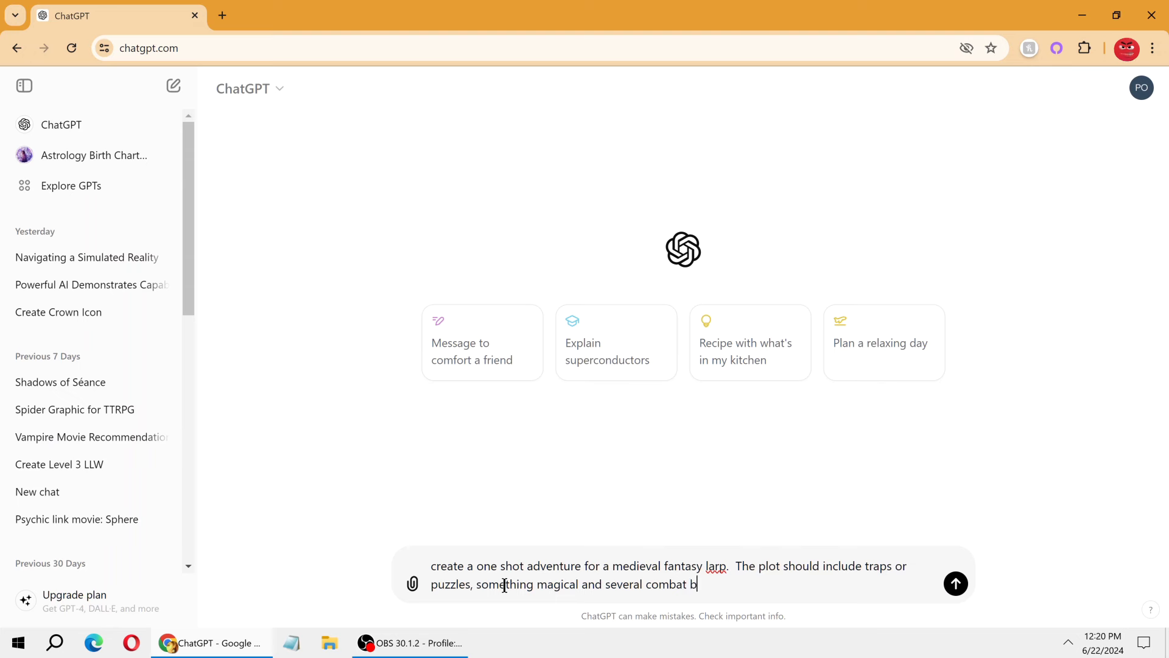
type("reaks.")
type("This s")
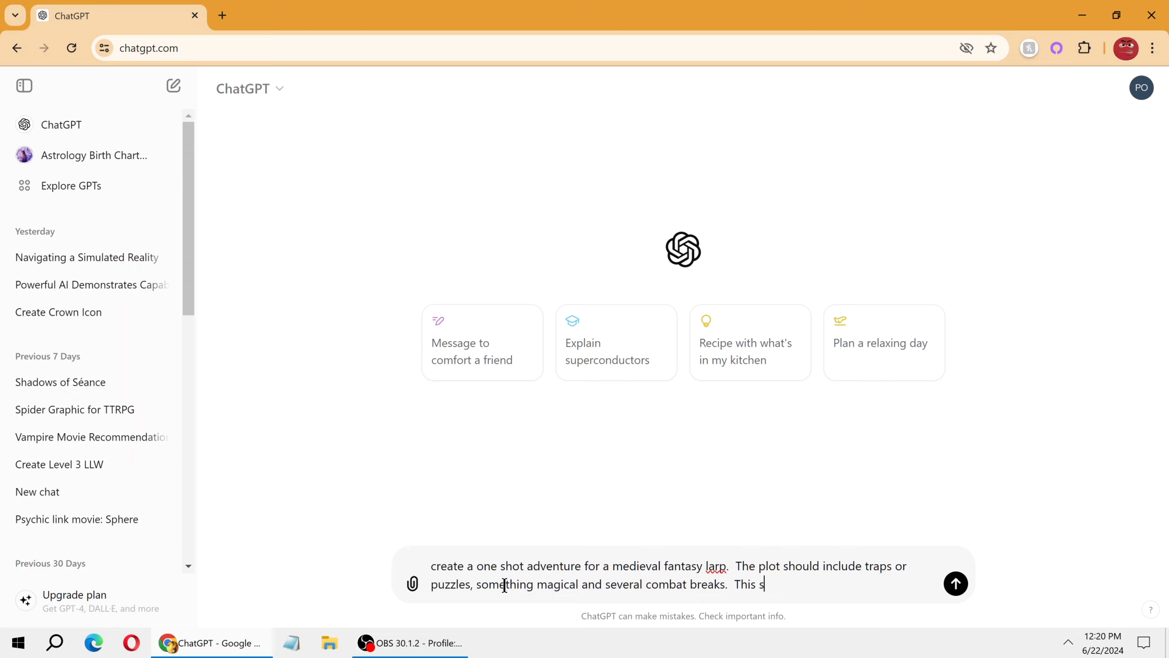
type("hould include o")
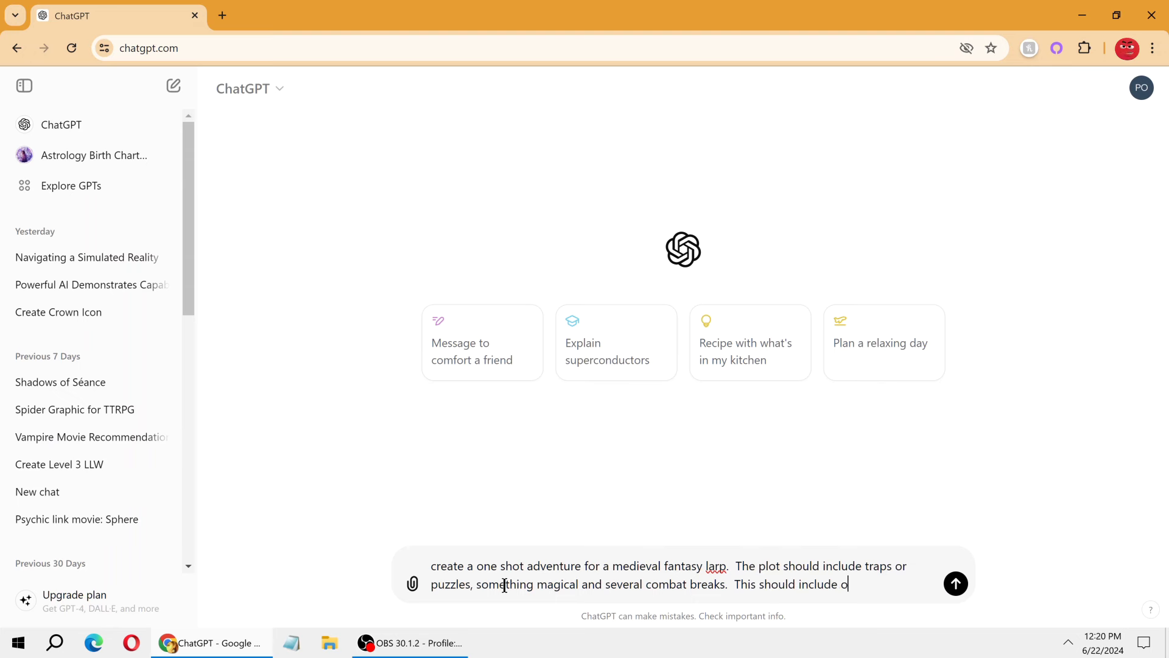
type("rcs and bandits")
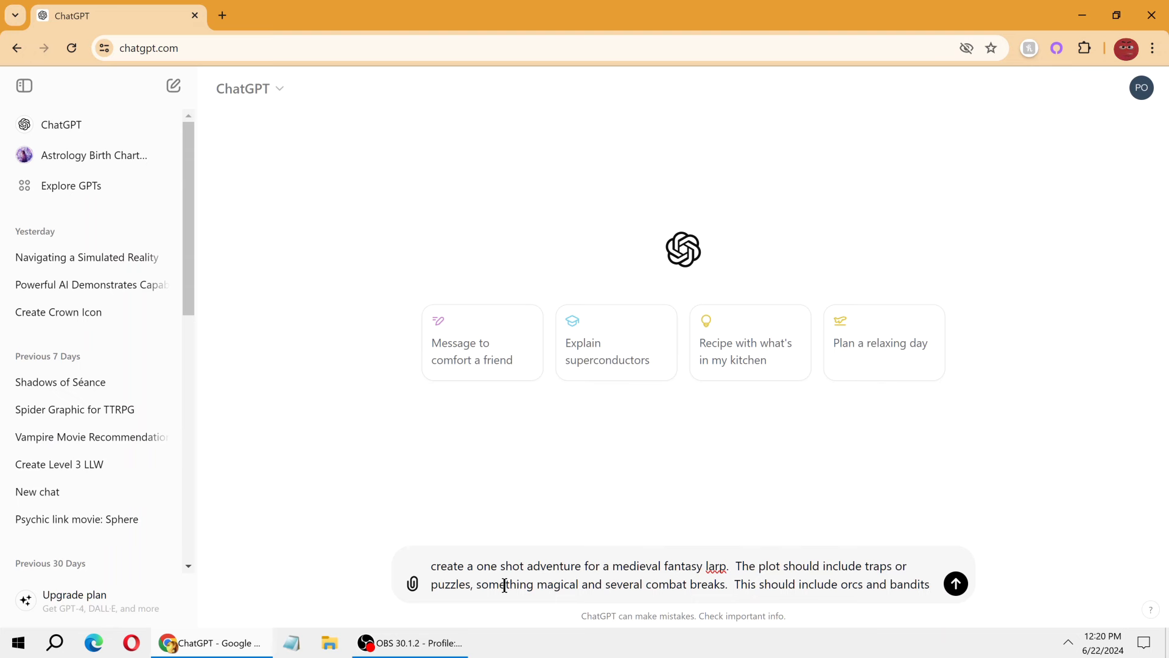
type(" as the main")
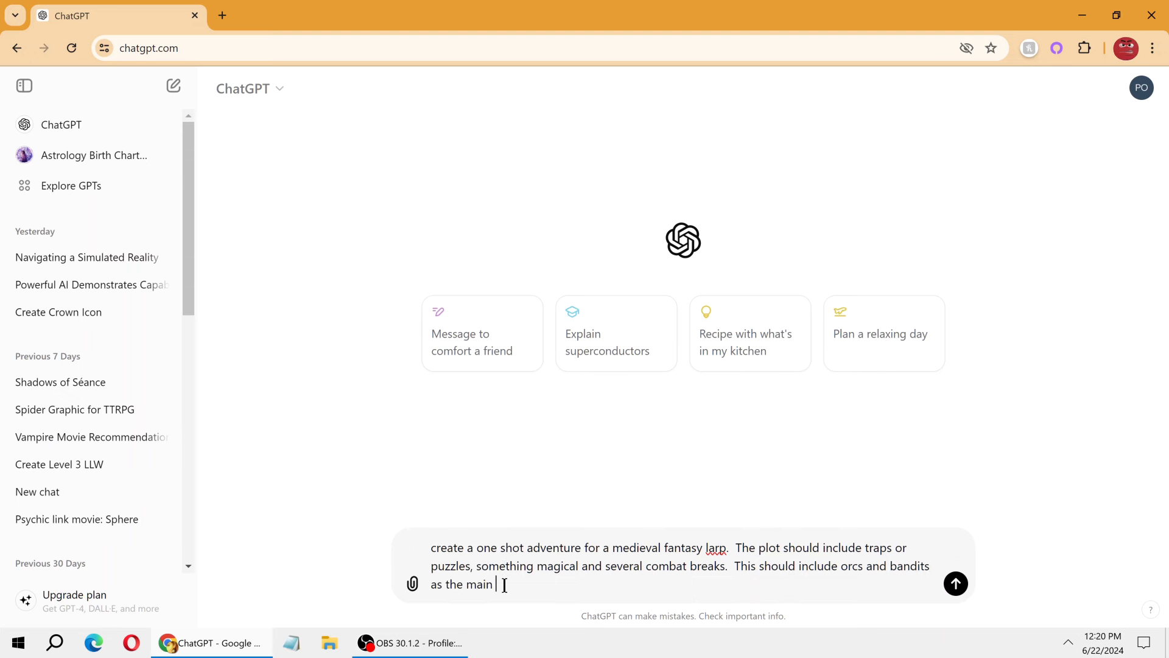
type(" antagonists.")
left_click(957, 585)
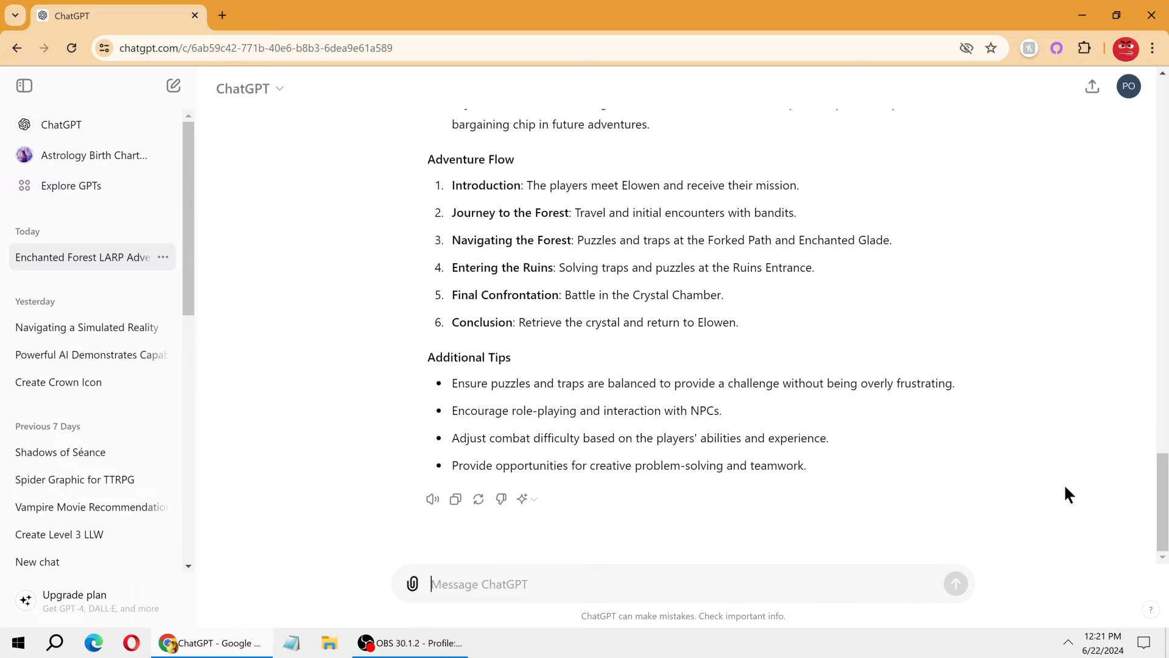
left_click_drag(1167, 508, 1166, 134)
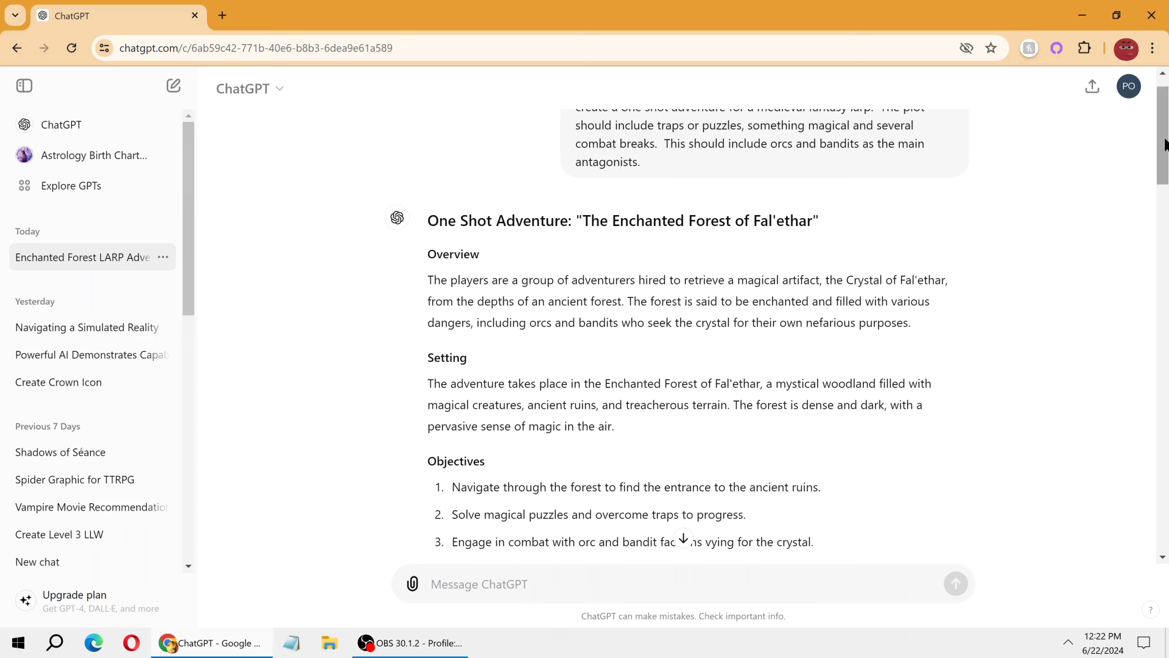
left_click_drag(1163, 137, 1168, 186)
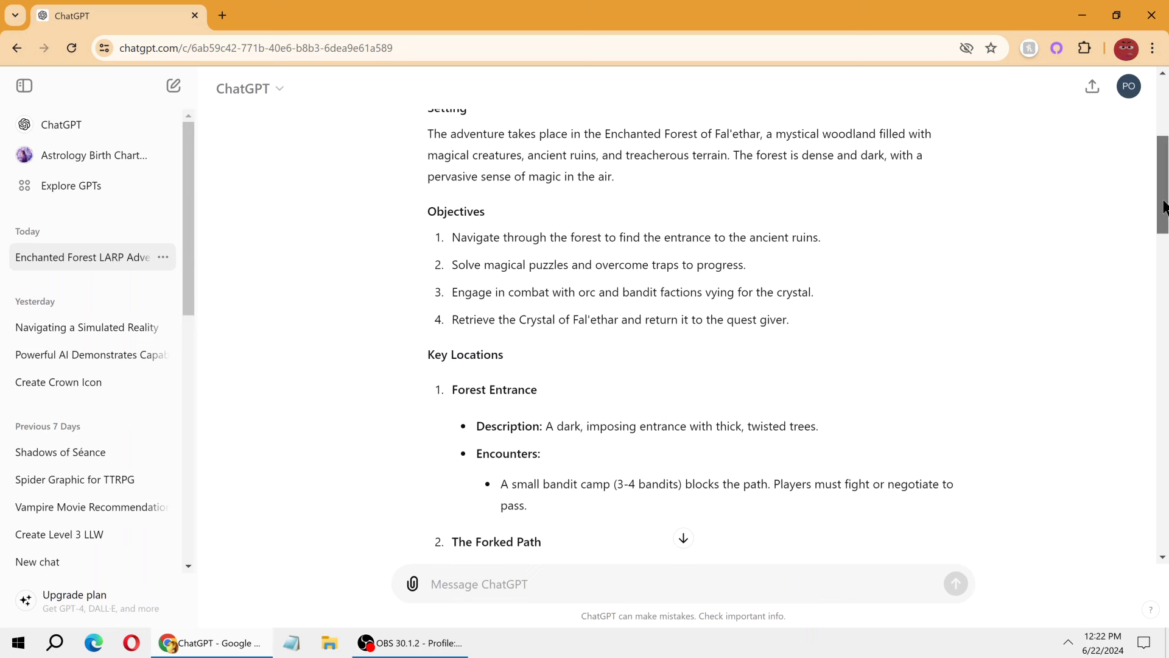
left_click_drag(1166, 205, 1165, 236)
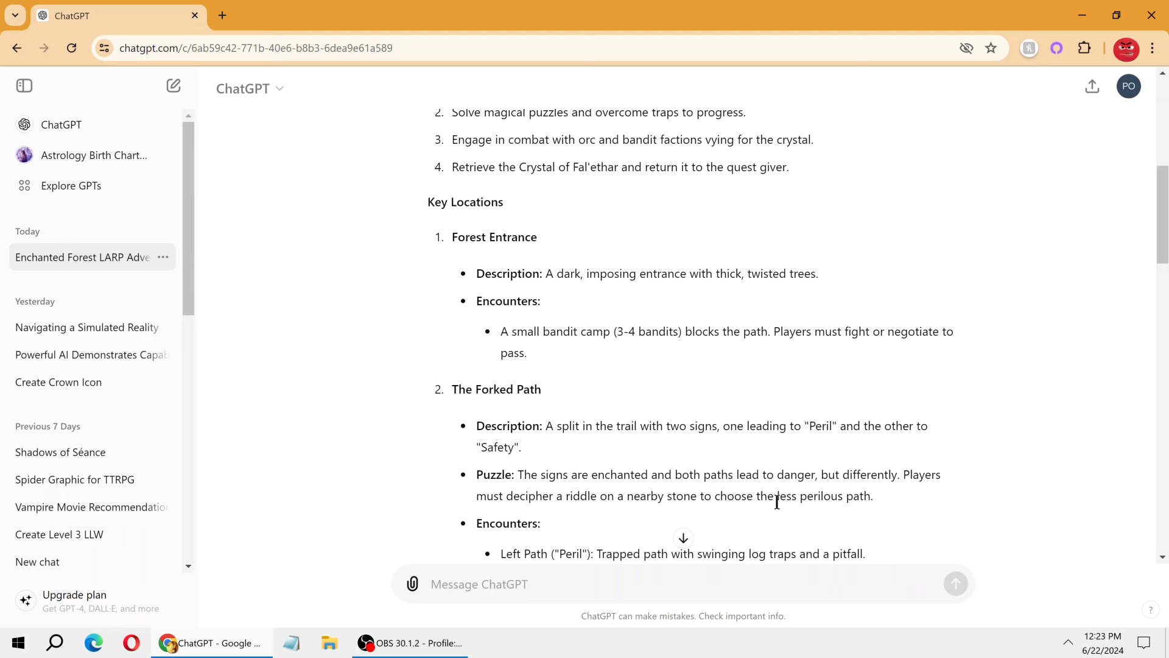
scroll(1162, 231, "down", 1)
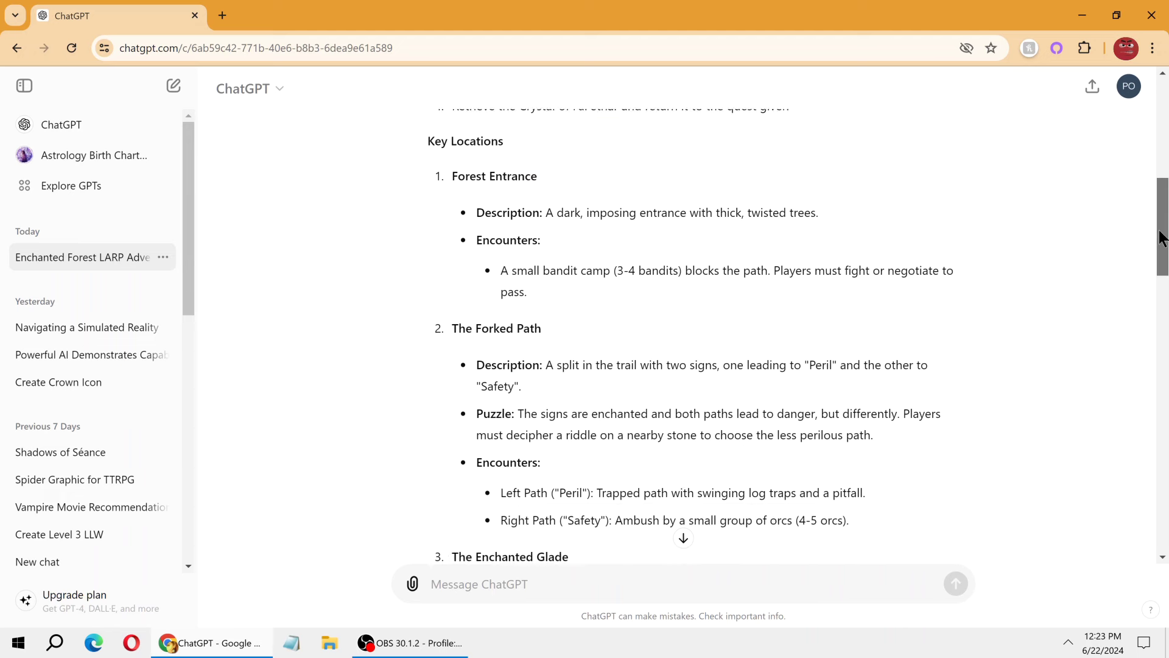
scroll(1163, 237, "down", 3)
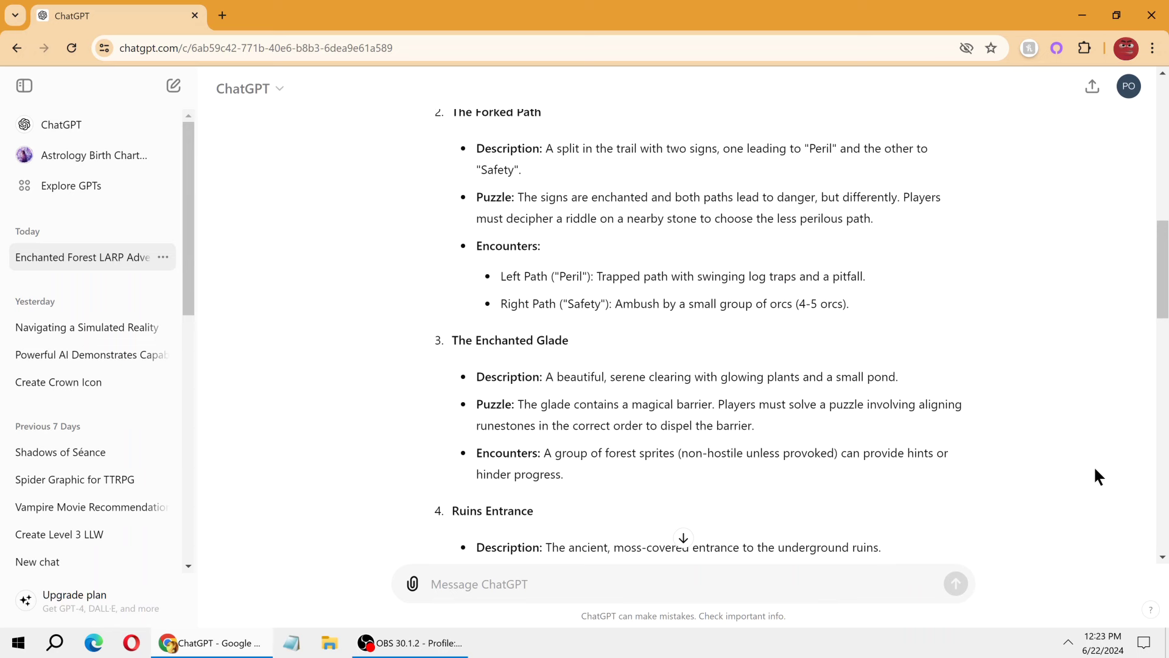
left_click_drag(1162, 309, 1162, 366)
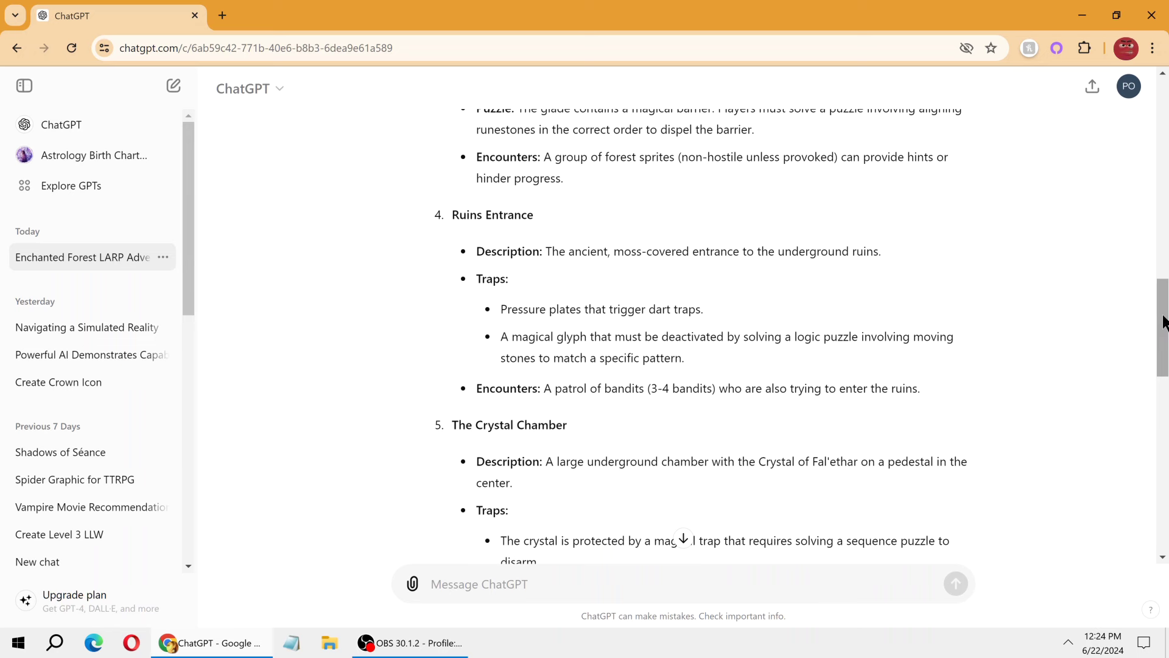
left_click_drag(1164, 321, 1160, 344)
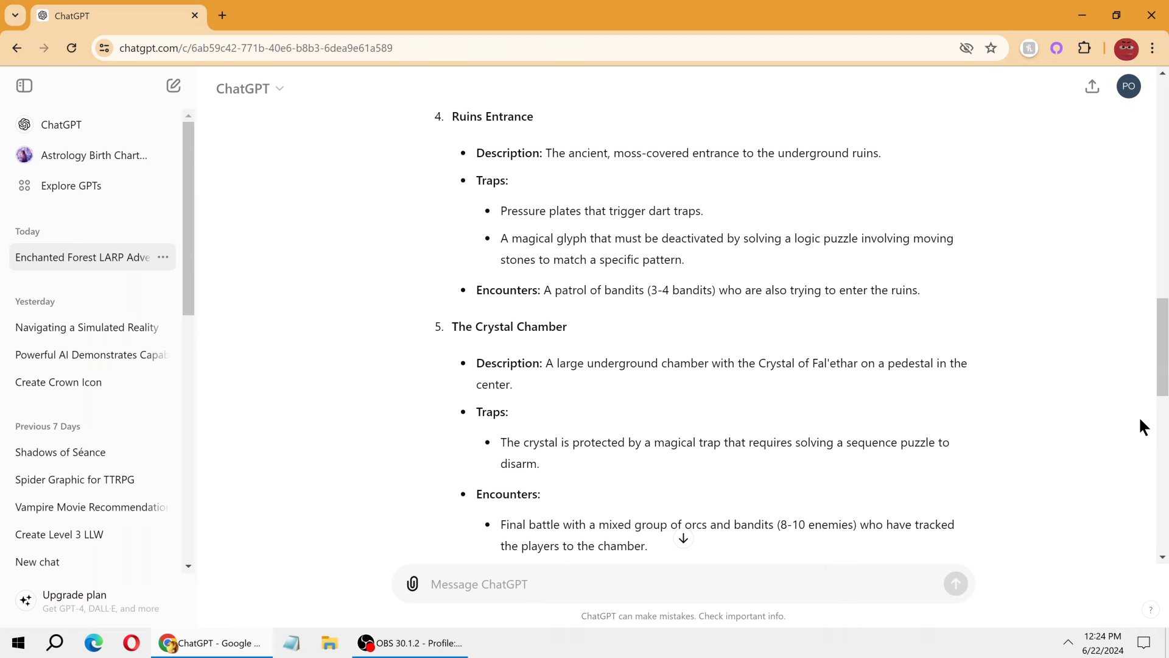
left_click_drag(1159, 355, 1039, 400)
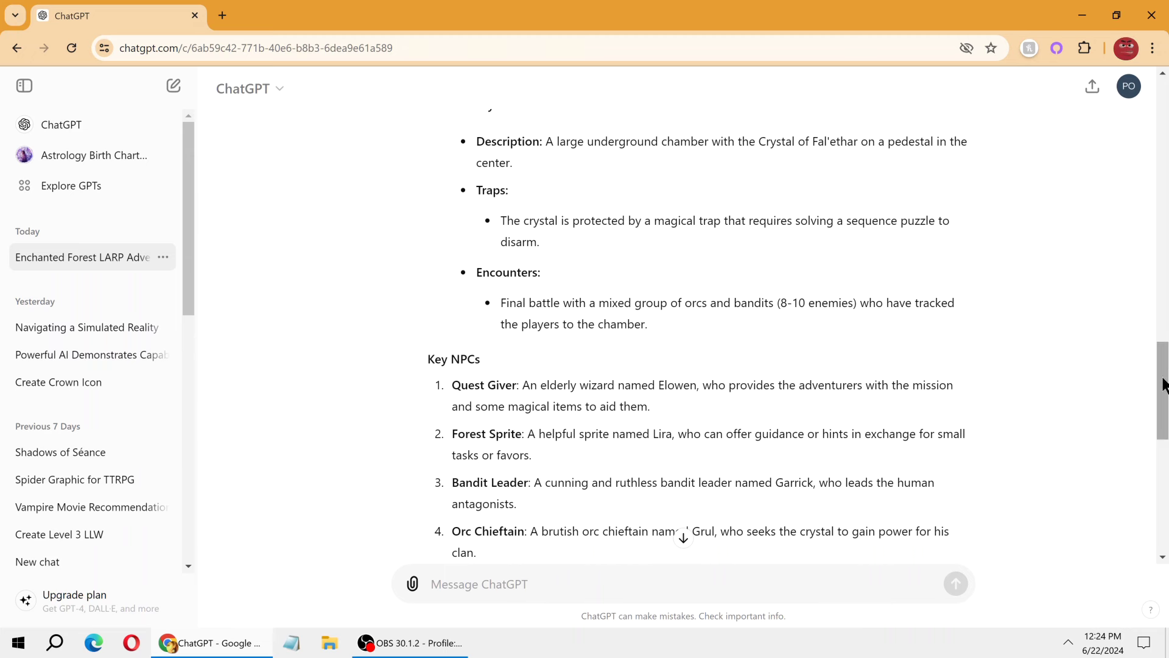
scroll(1164, 390, "down", 2)
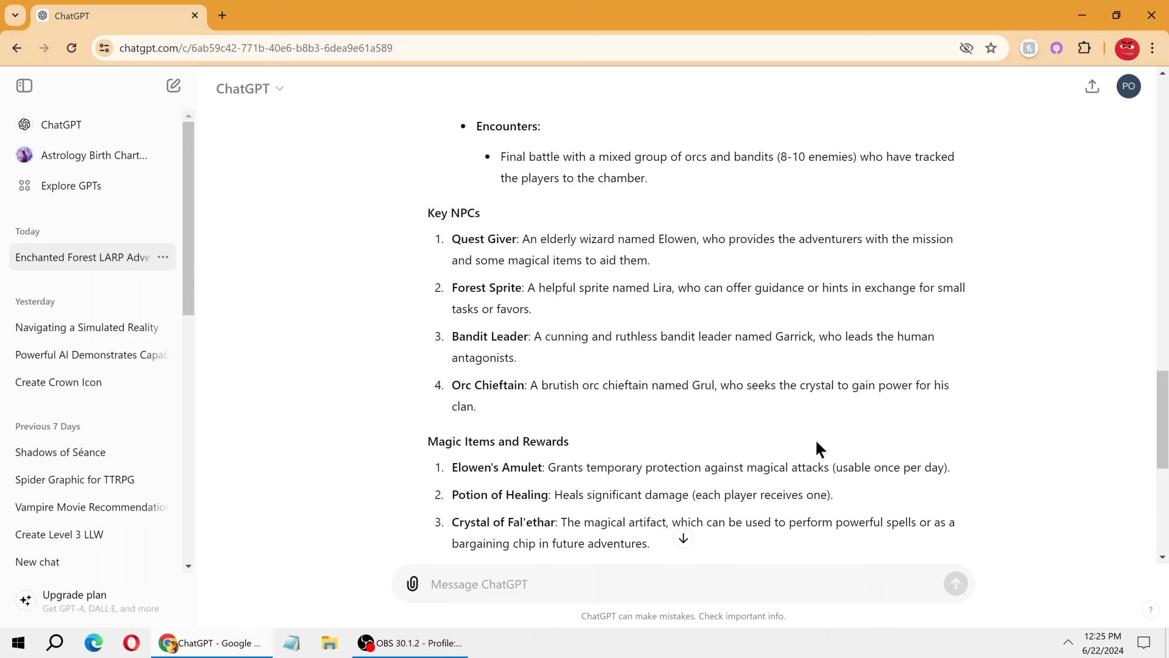
scroll(1164, 404, "down", 3)
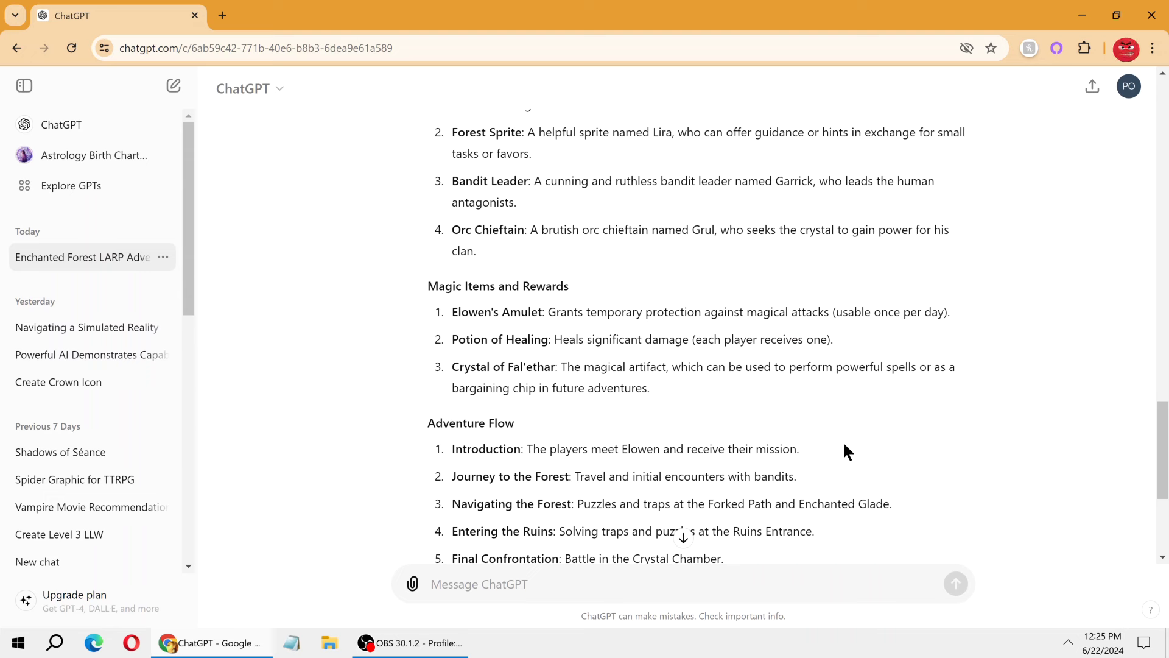
left_click_drag(1159, 413, 1161, 460)
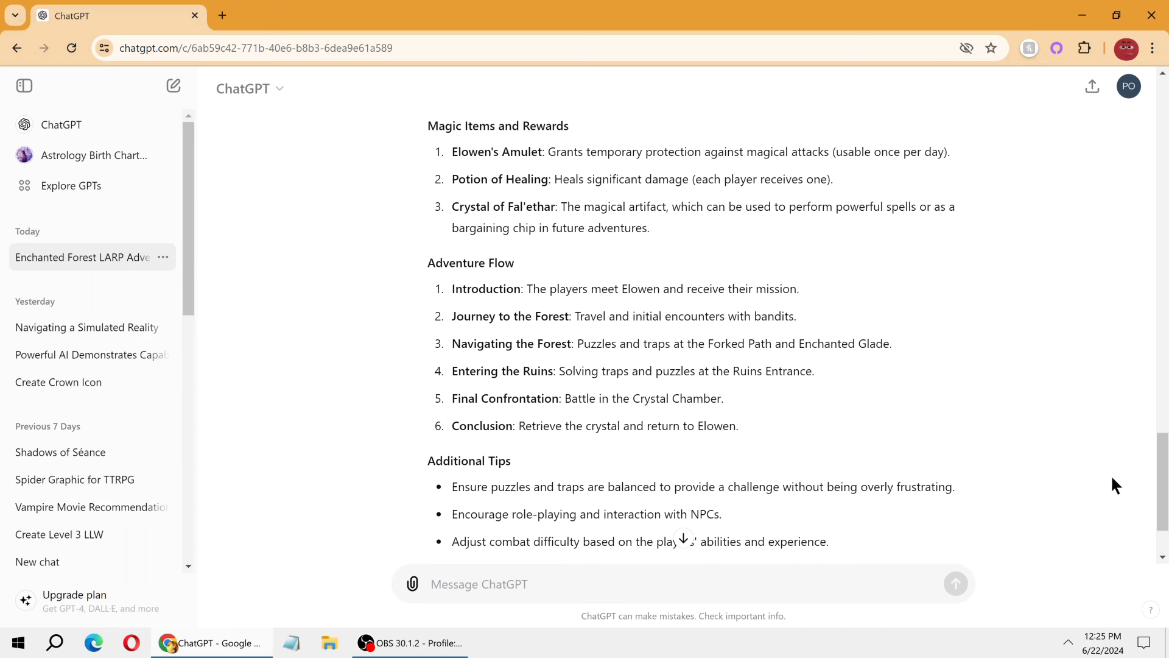
left_click_drag(1163, 466, 1163, 487)
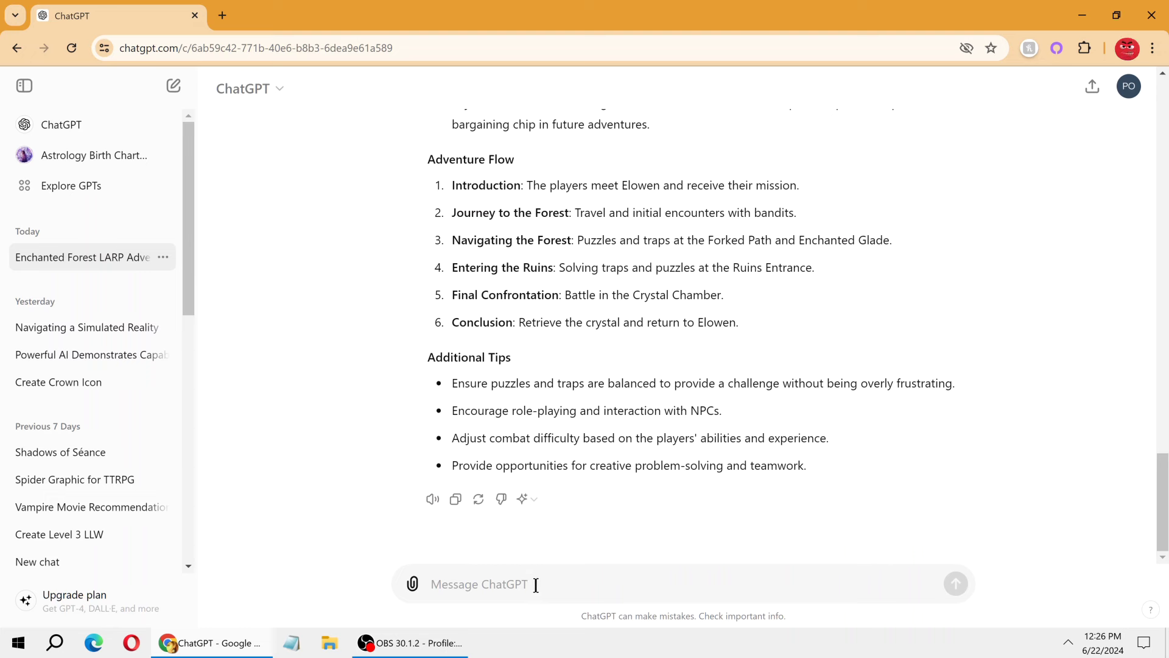
Step: Send a request for detailed riddles and puzzles wherever the adventure suggests them
type("Could you ")
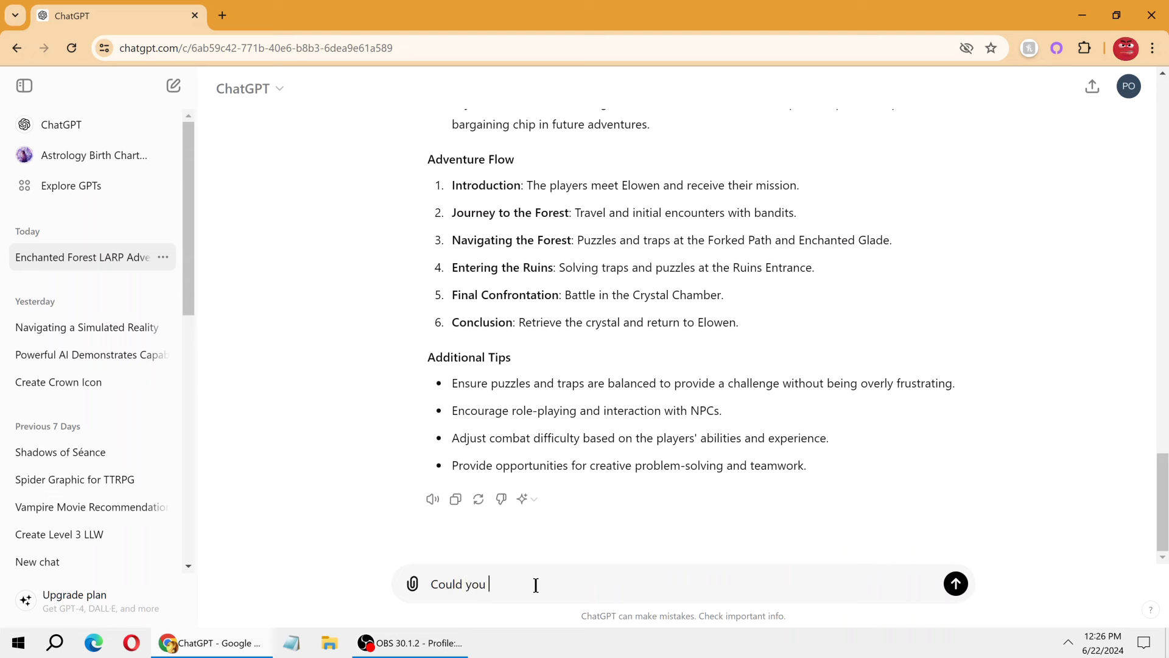
type("provide riddles and")
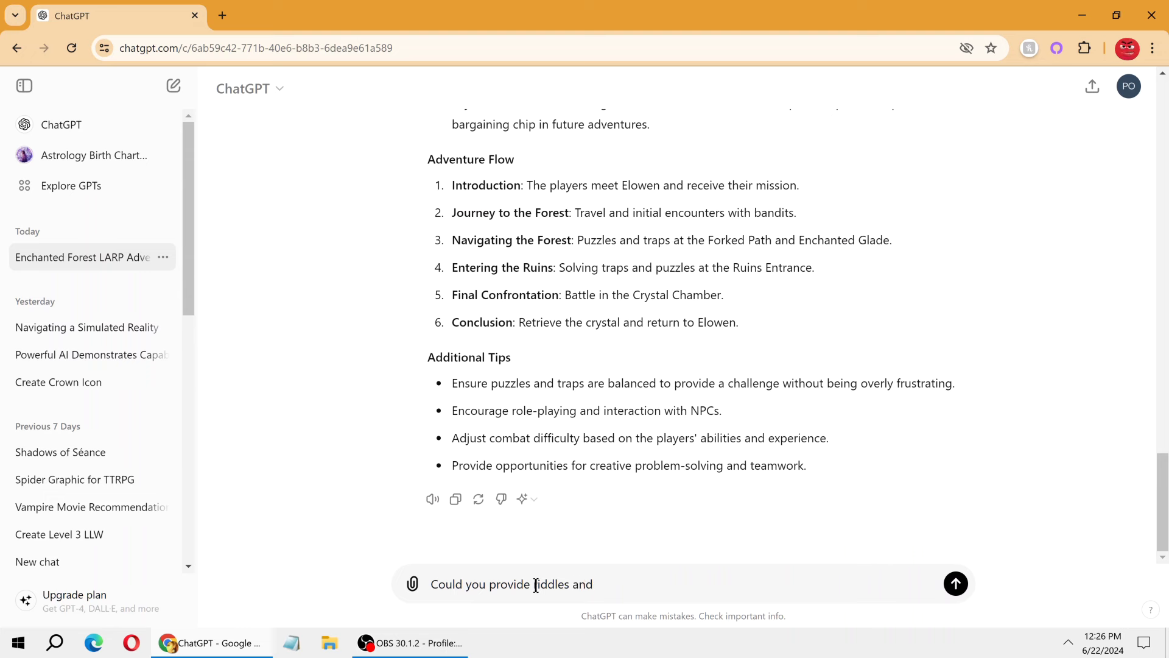
left_click(536, 585)
type("detailed")
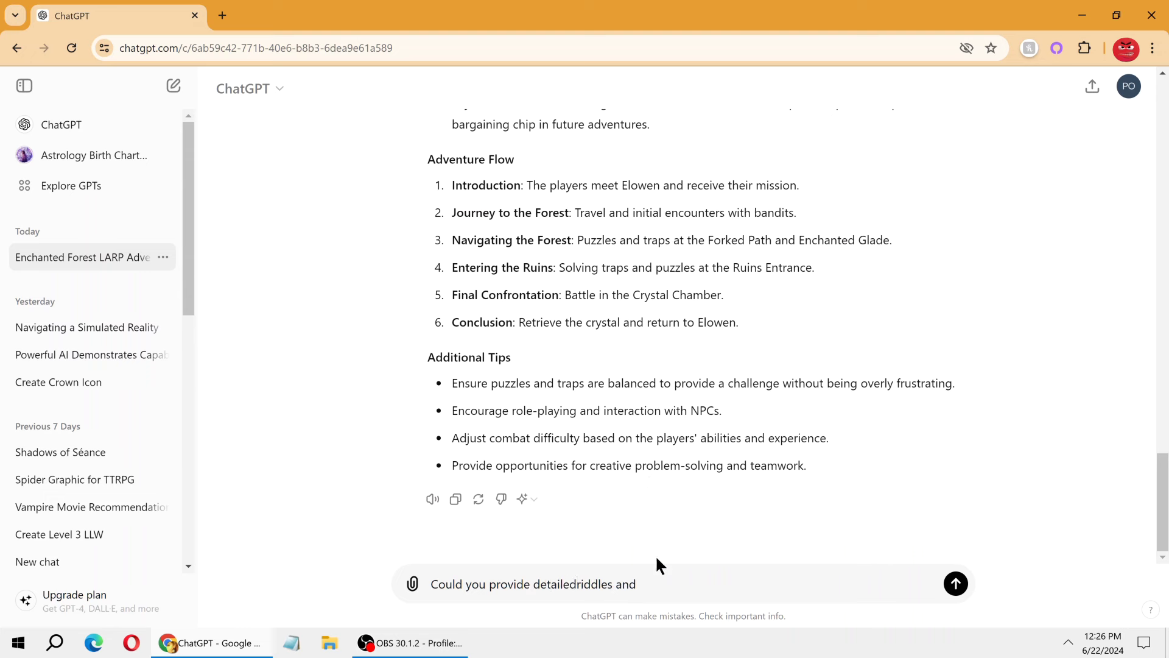
left_click(681, 583)
type("pr")
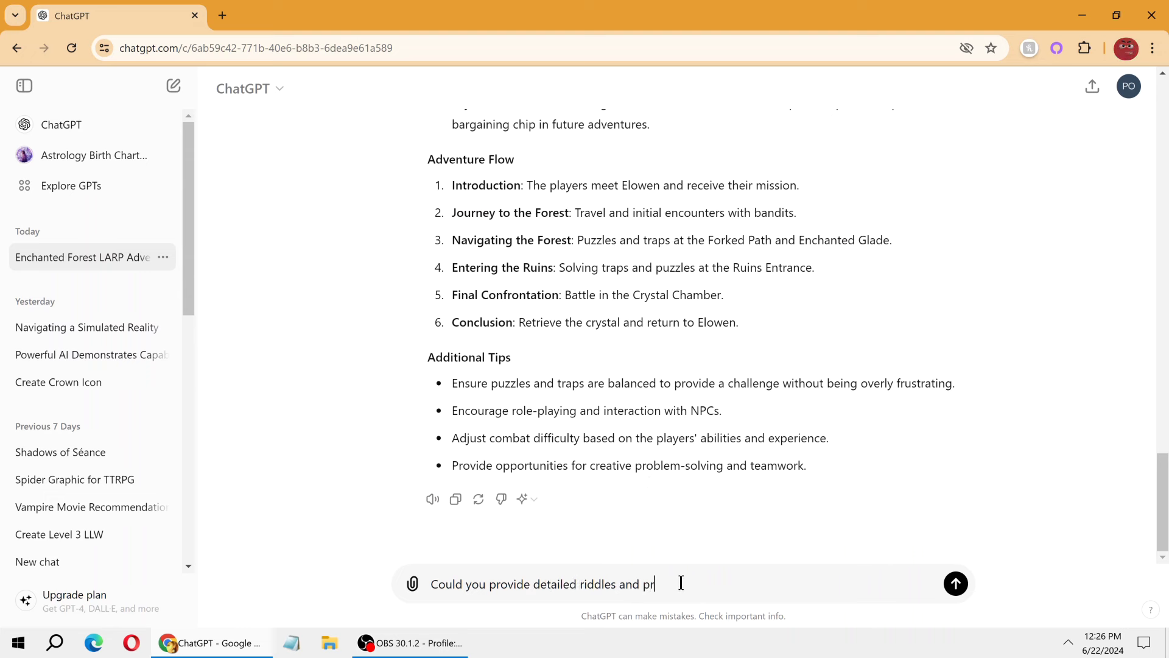
type("oblems for where they are s")
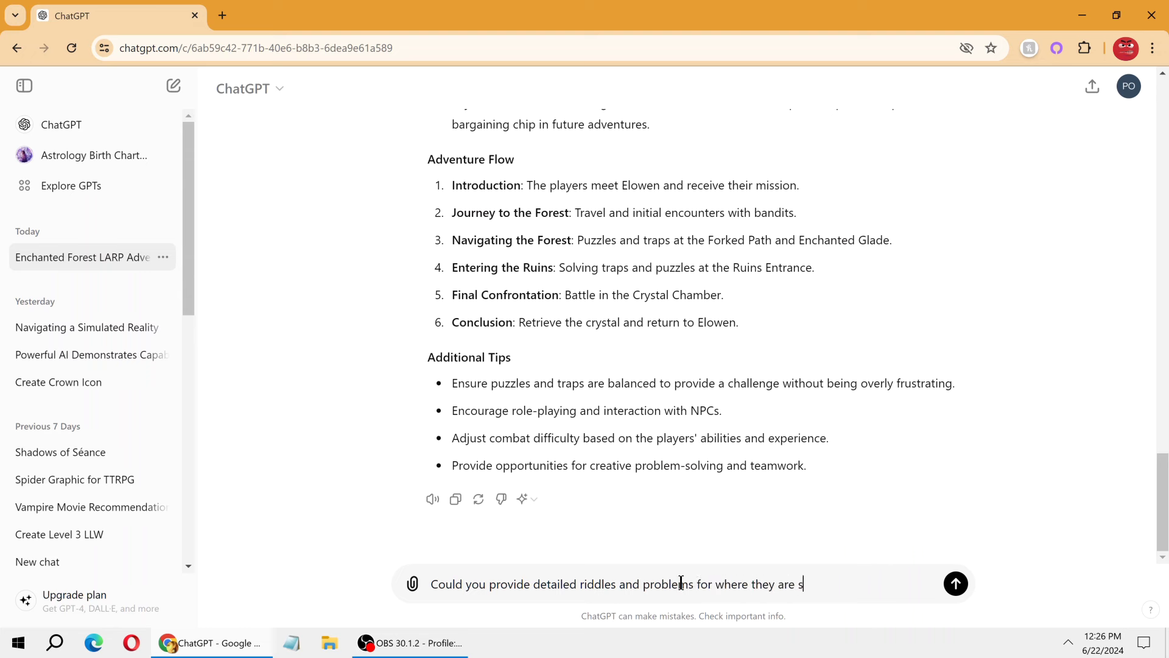
type("uggested in the adventu")
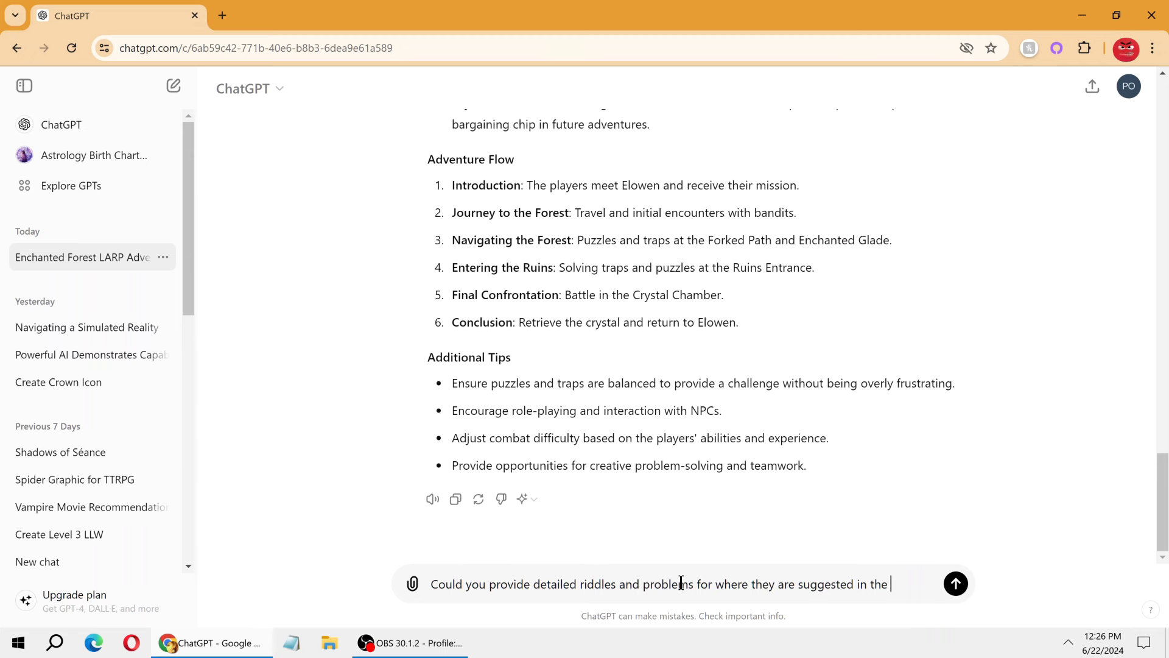
type("re.")
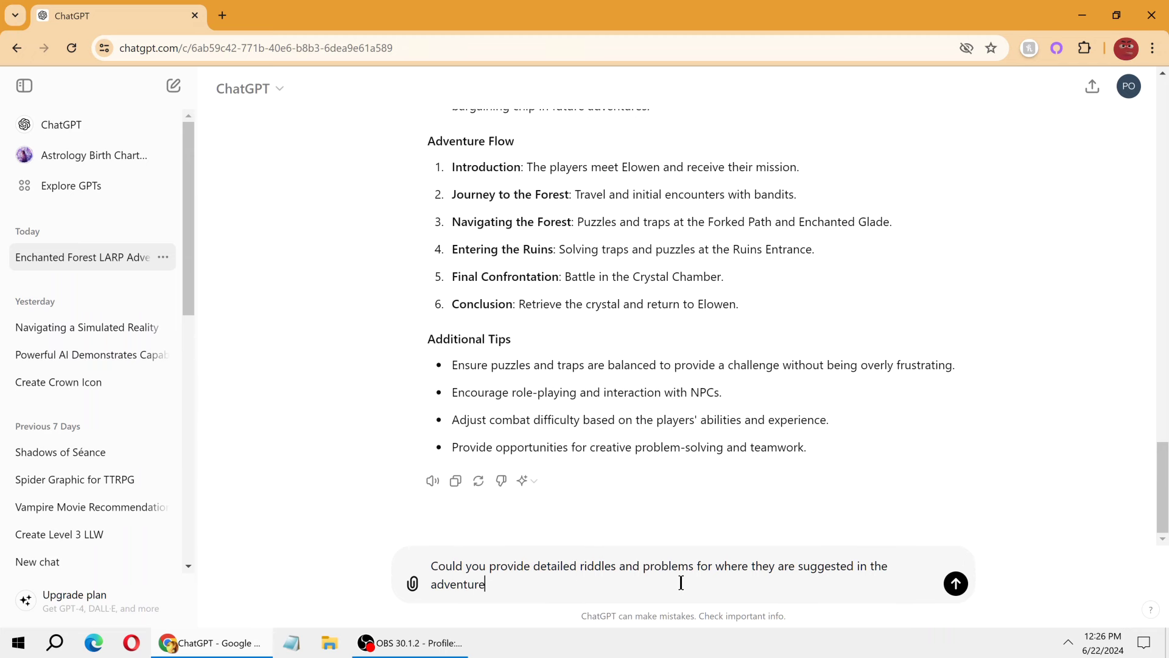
left_click(688, 565)
key("BackSpace")
key("BackSpace")
key("BackSpace")
key("BackSpace")
key("BackSpace")
key("BackSpace")
key("BackSpace")
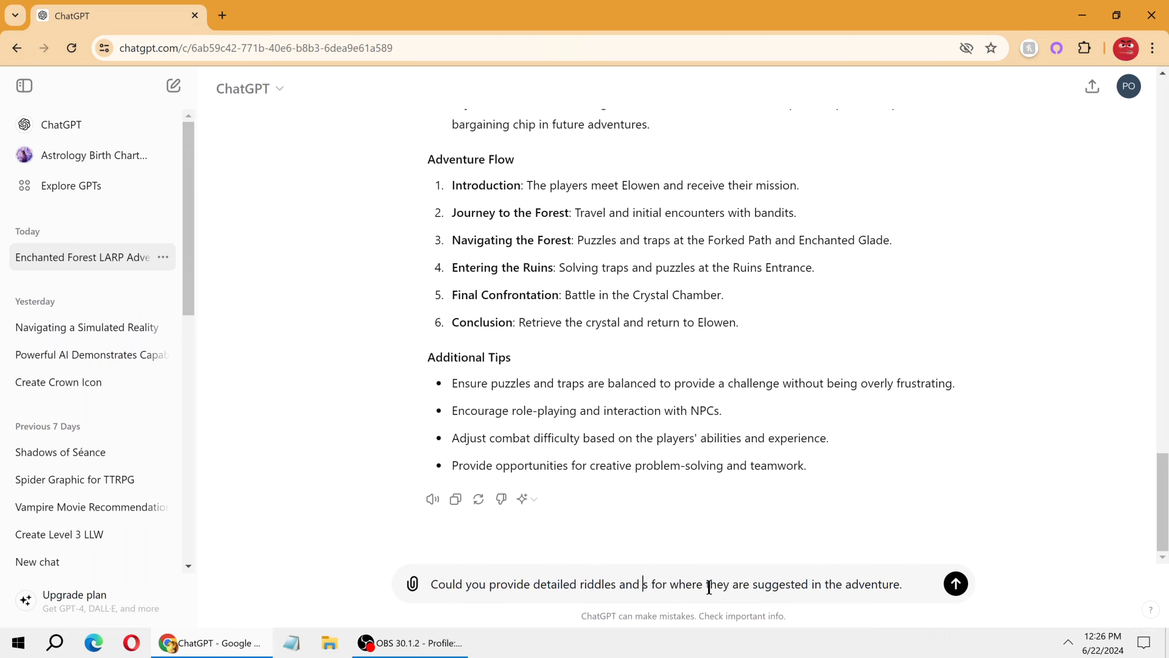
type("puzzle")
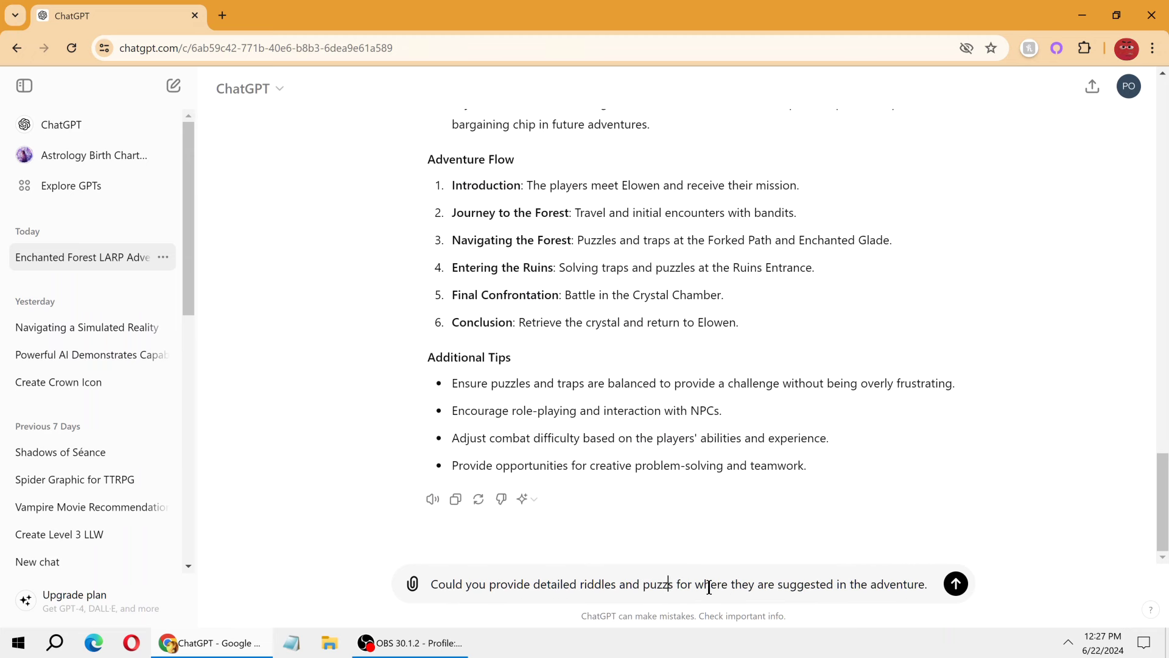
key("Return")
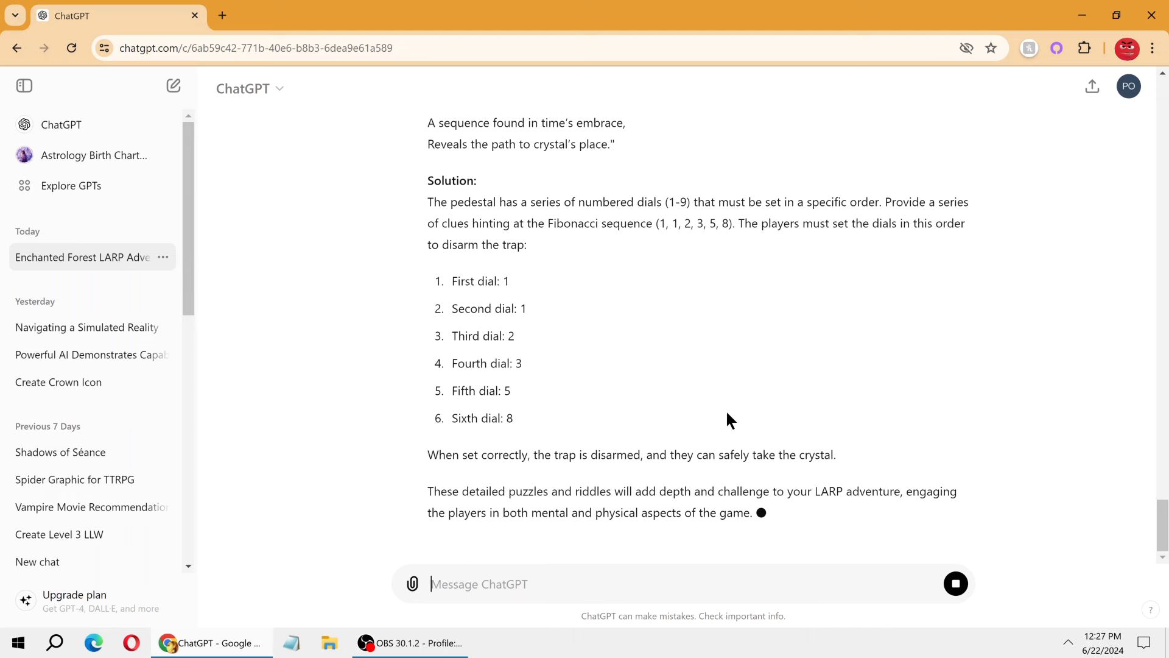
Step: Scroll the puzzle reply down to the Crystal Chamber Fibonacci dial solution and closing paragraph
scroll(727, 414, "up", 20)
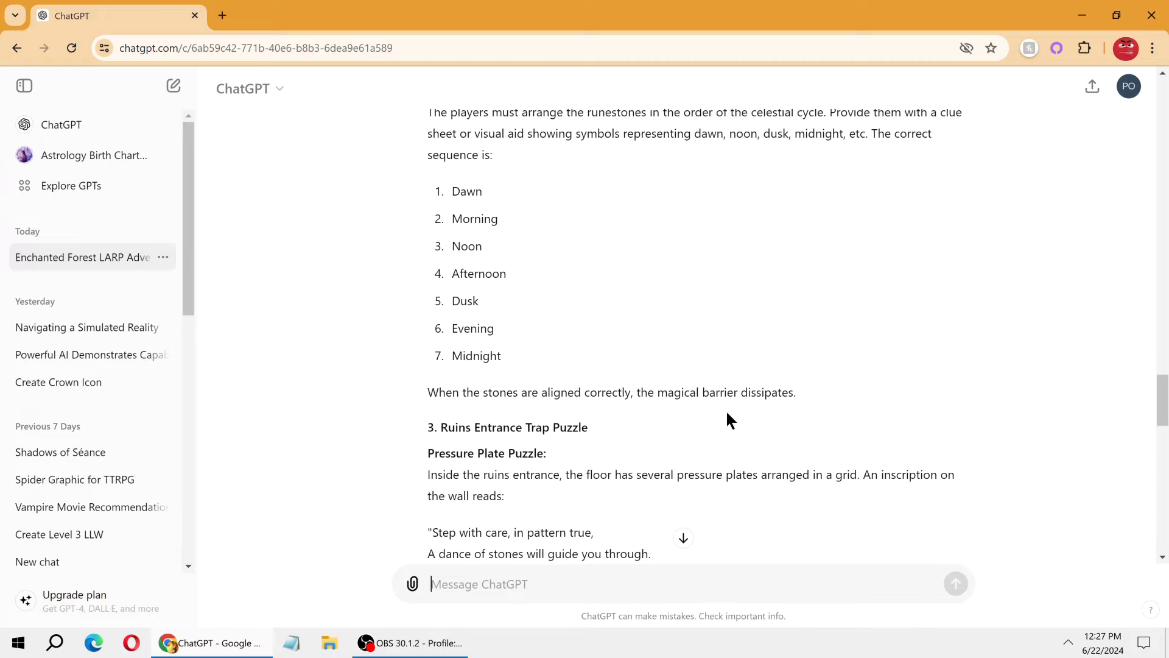
scroll(727, 413, "down", 15)
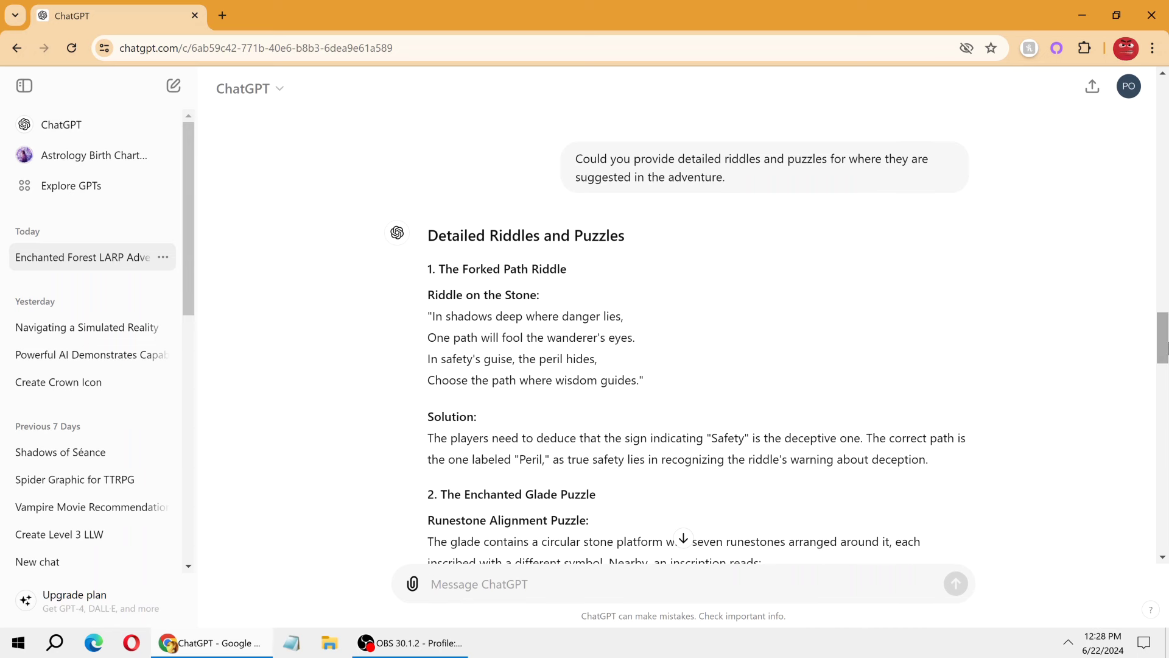
left_click_drag(1163, 341, 1163, 378)
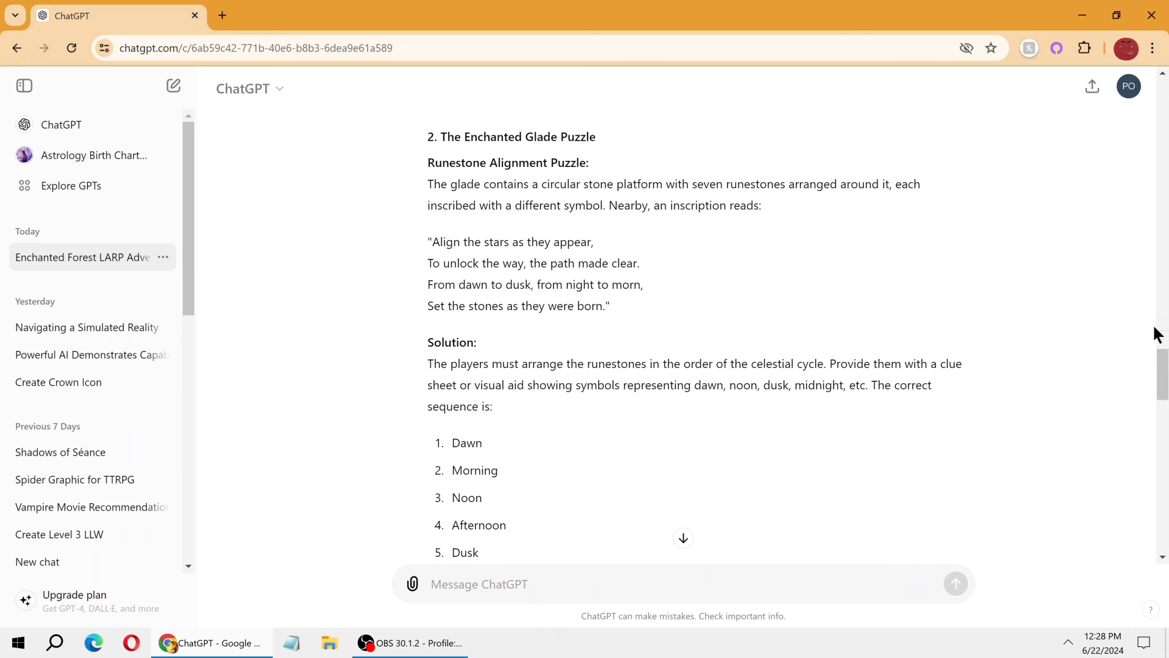
left_click_drag(1164, 366, 1157, 422)
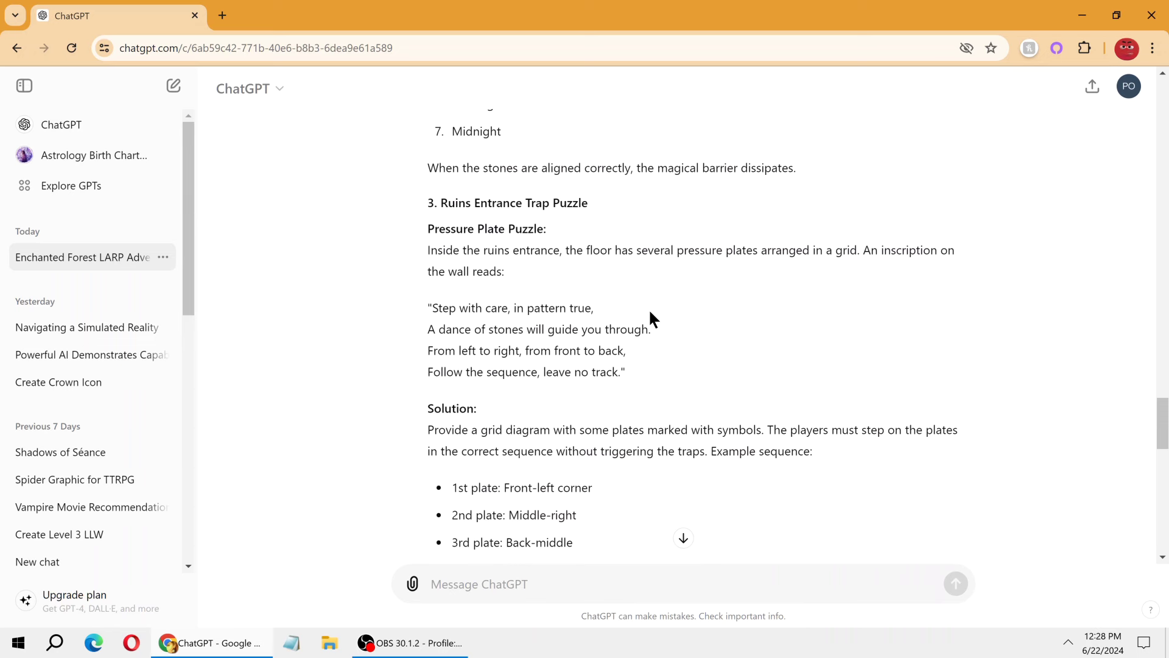
left_click_drag(1165, 409, 1164, 434)
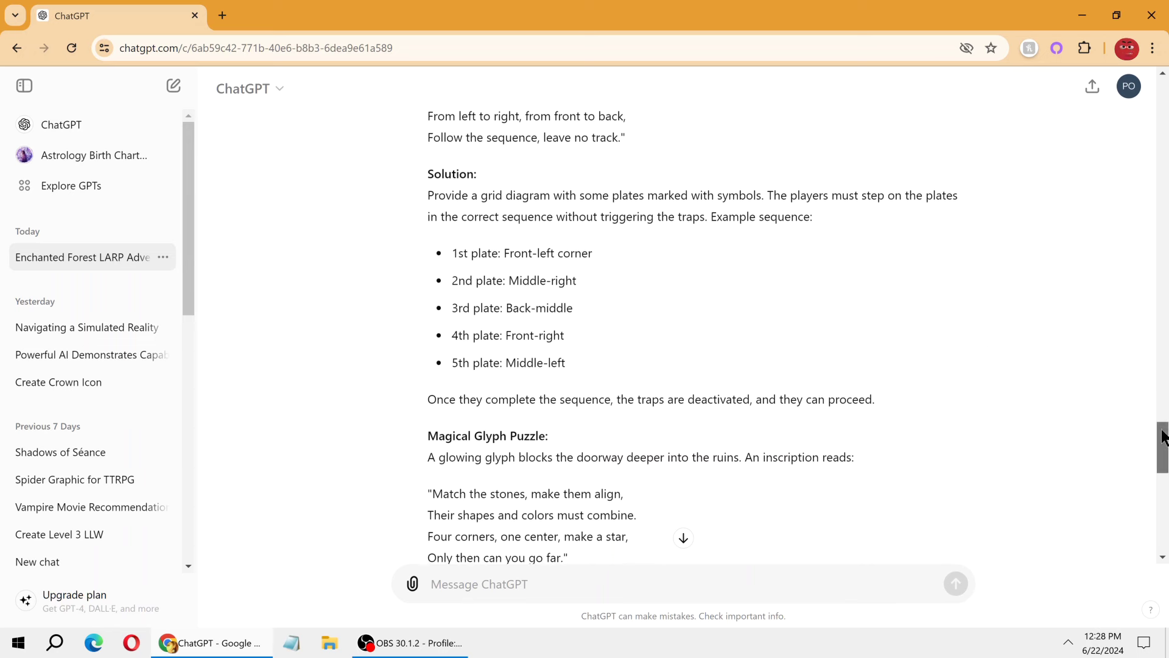
left_click_drag(1163, 434, 1160, 461)
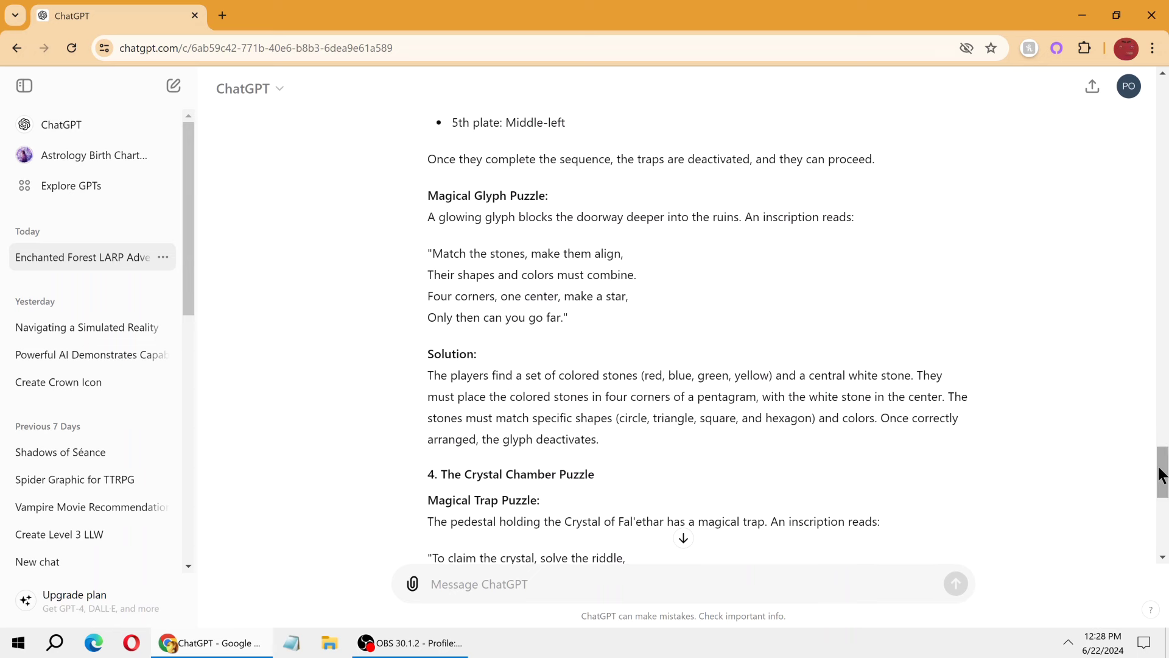
left_click_drag(1162, 475, 1158, 548)
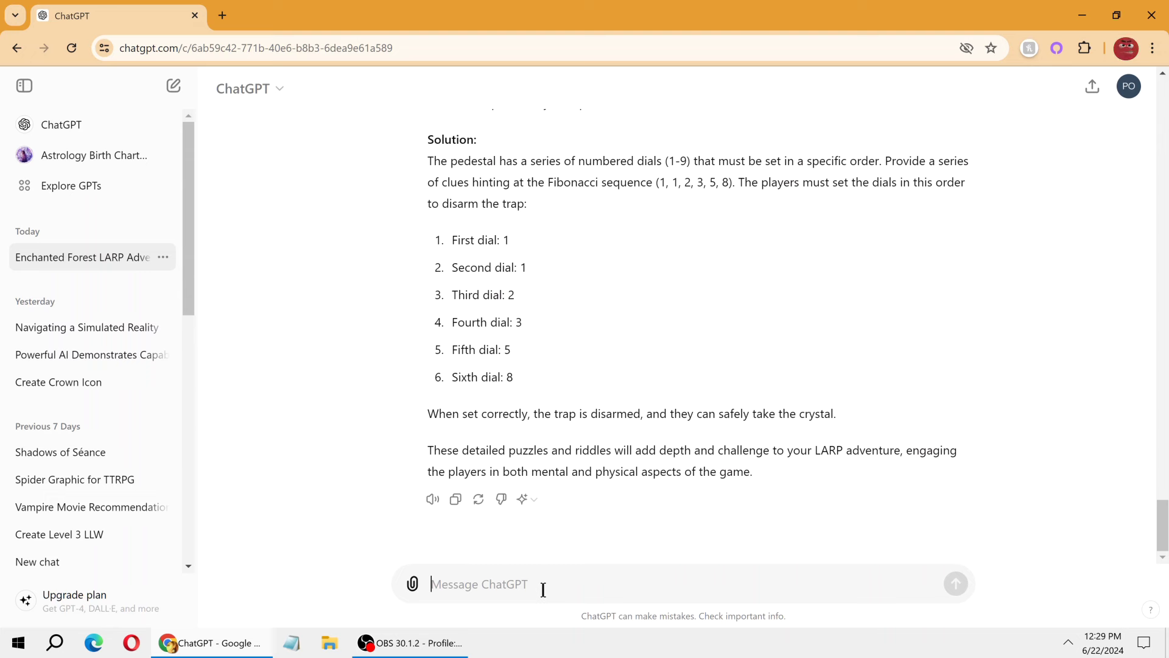
Step: Request a full rewrite keeping everything, plus a helpful merchant and an ogre orc leader
type("Rewreite")
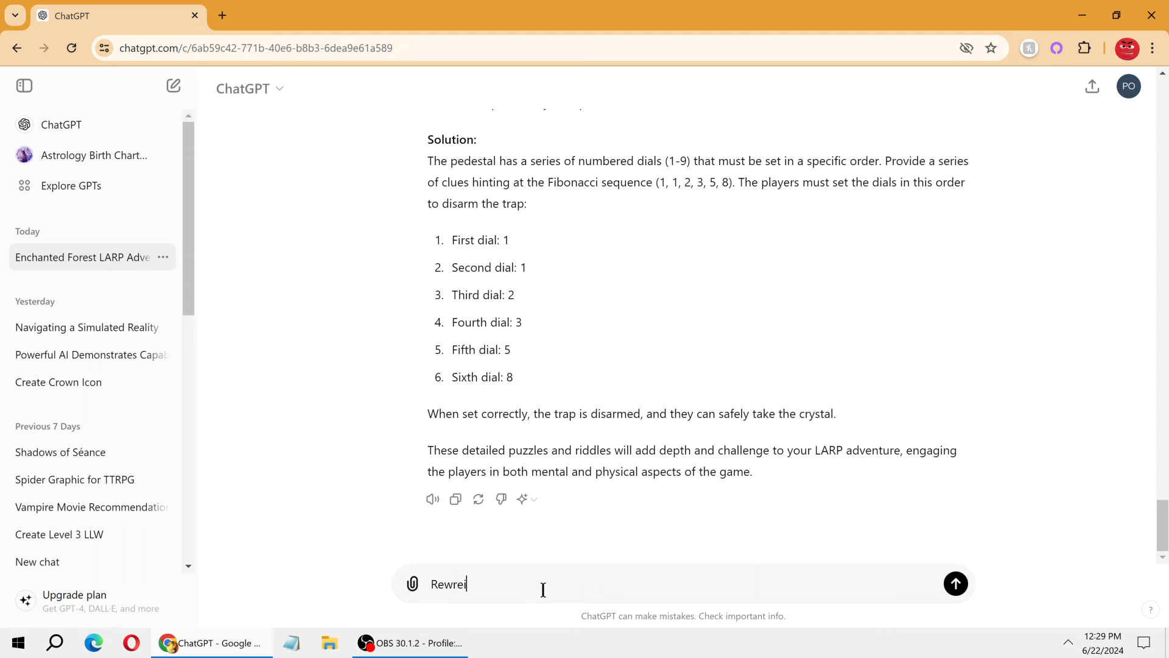
key("BackSpace")
key("BackSpace")
key("BackSpace")
key("BackSpace")
key("BackSpace")
type("ite this whole adventure, but ")
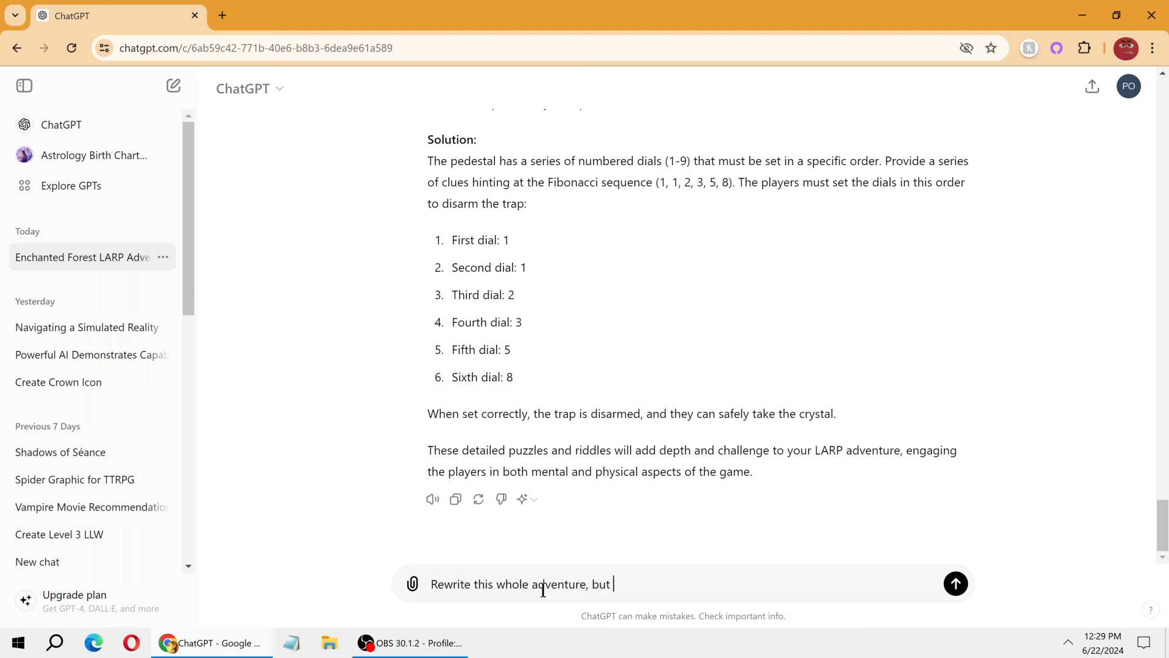
type("include ")
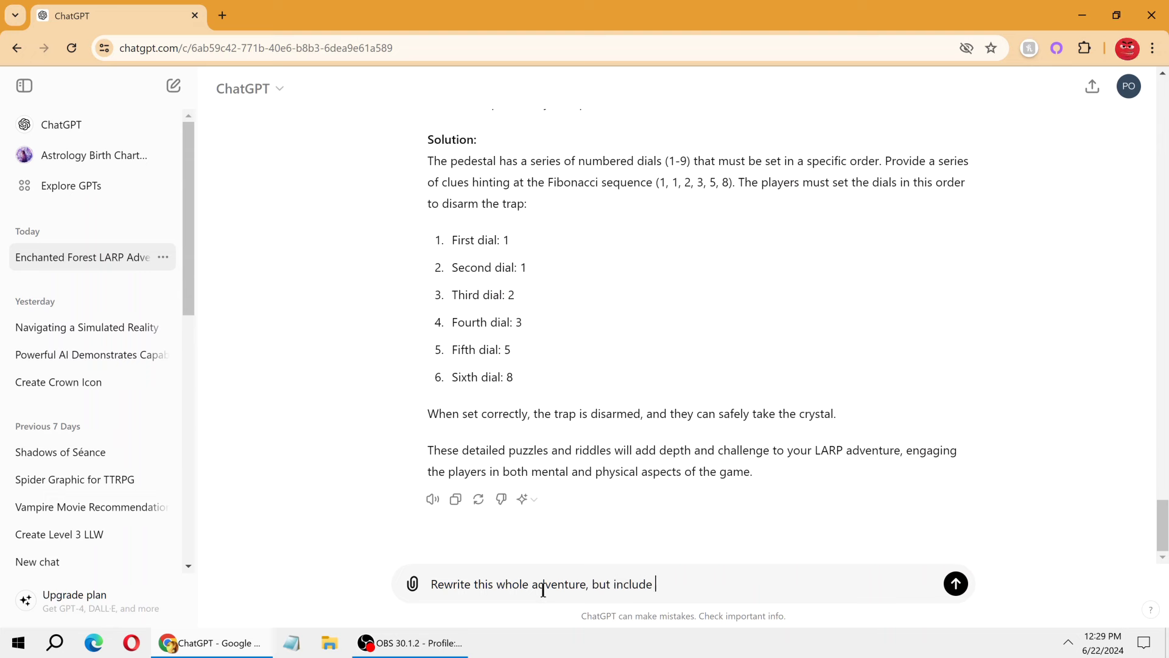
type("everything")
type("and al")
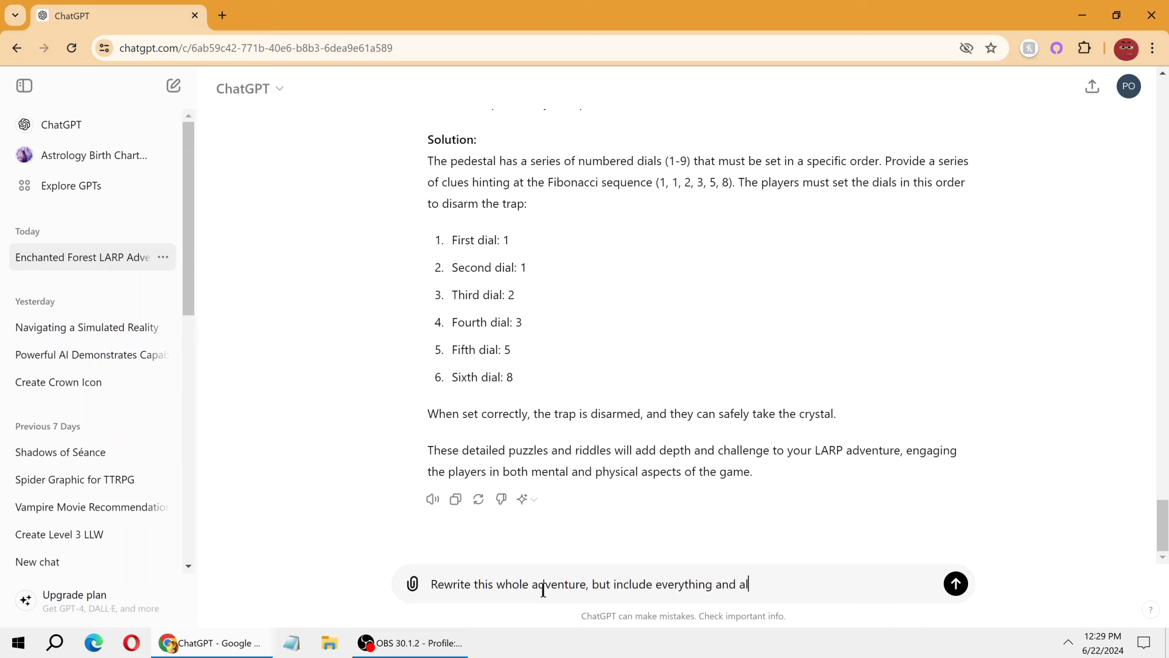
type("so add a hel")
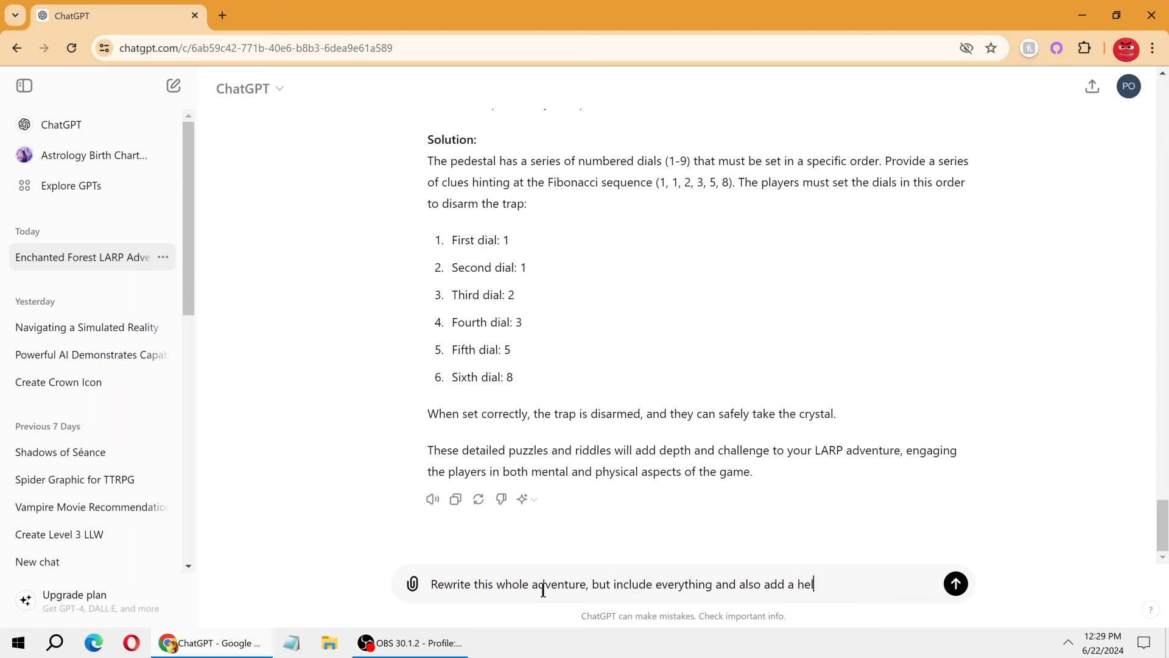
type("pful ")
type("mecha")
type("ni")
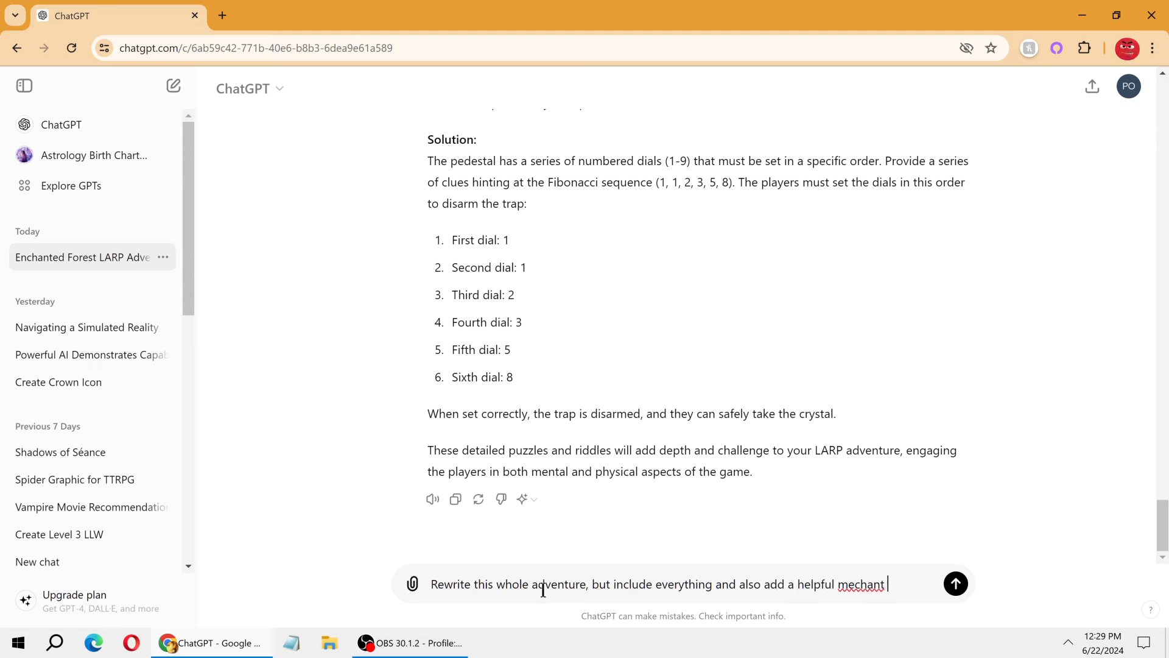
key("BackSpace")
key("BackSpace")
key("BackSpace")
key("BackSpace")
key("BackSpace")
type("rchant that ")
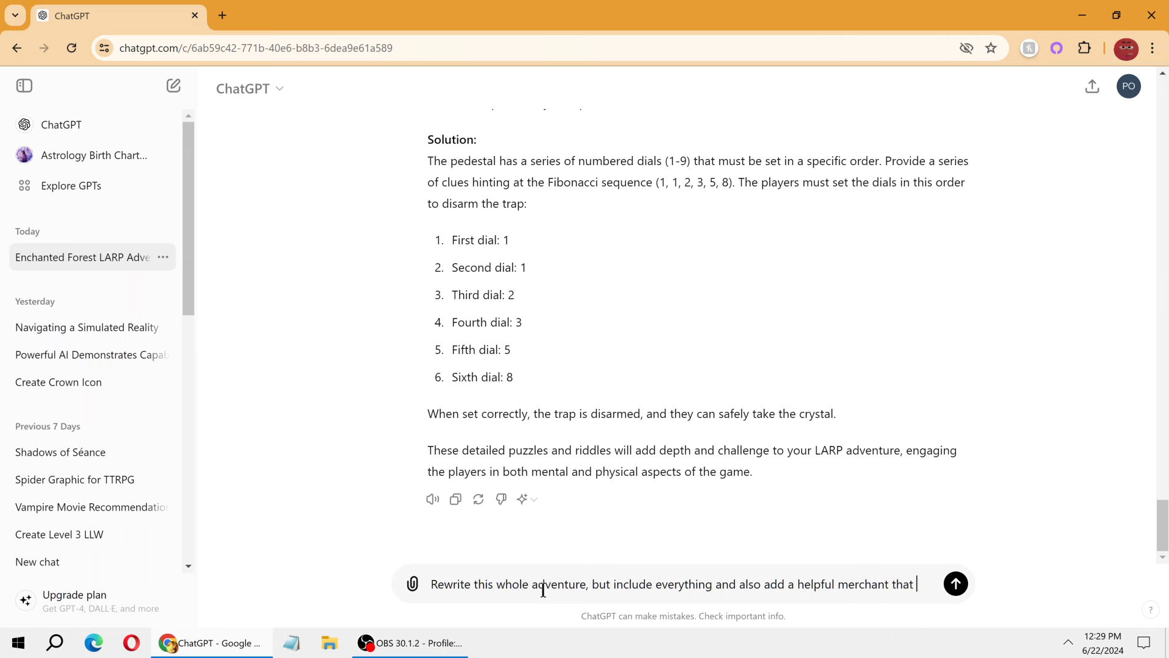
type("is encountere")
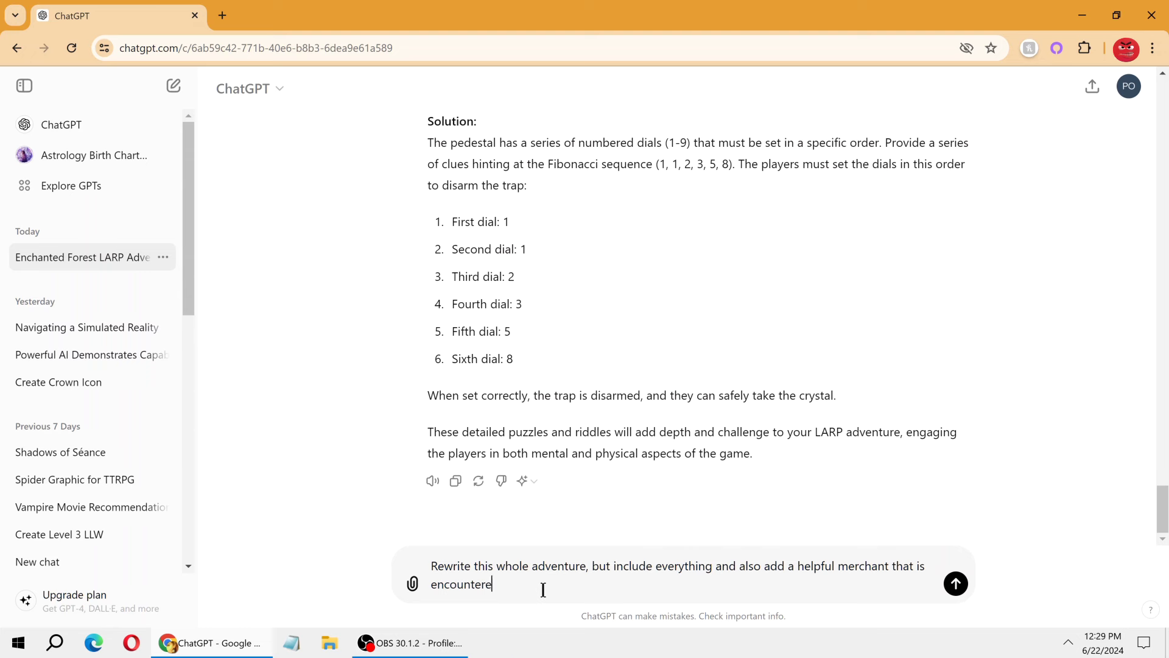
type("d along the way")
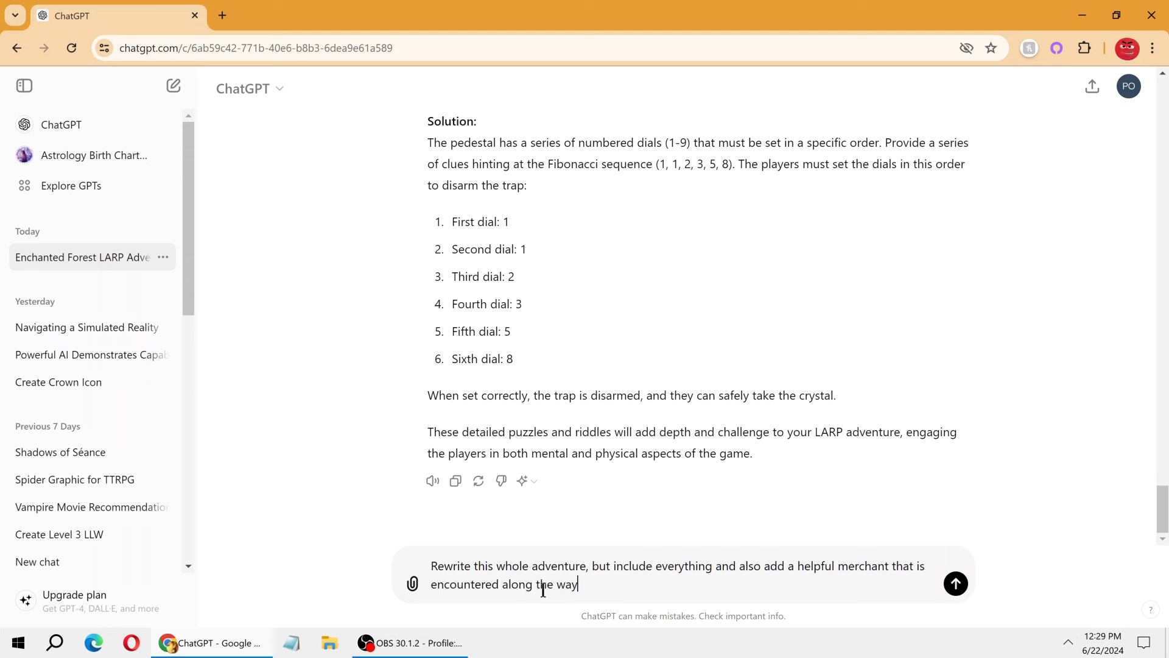
type(" and include")
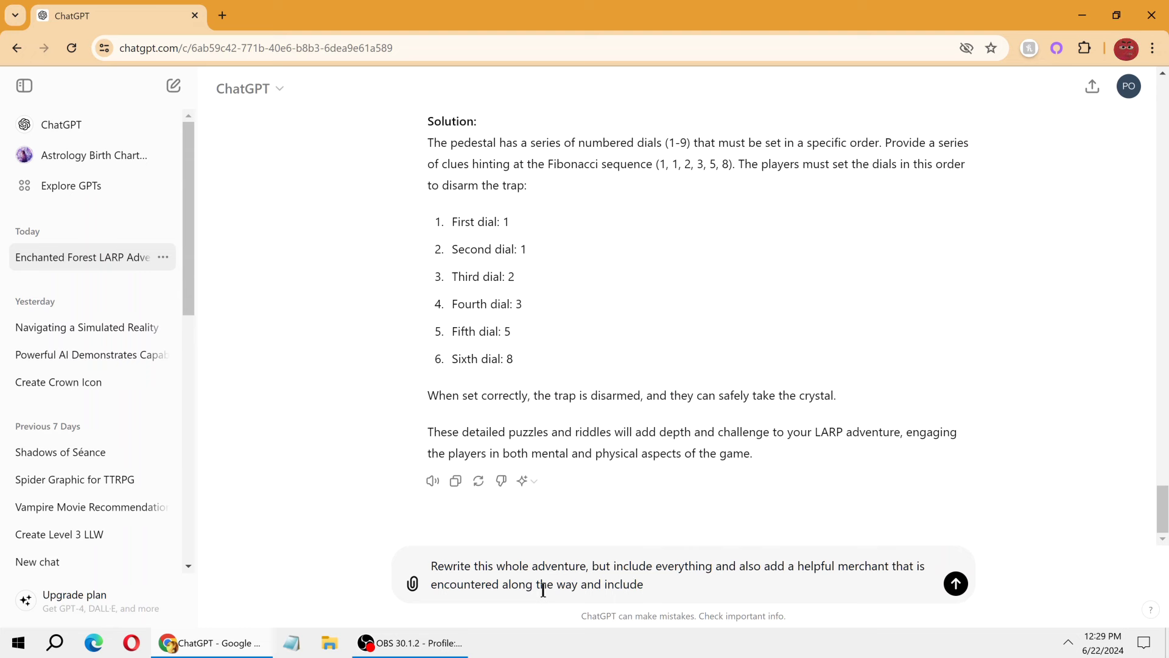
type(" an ogre a")
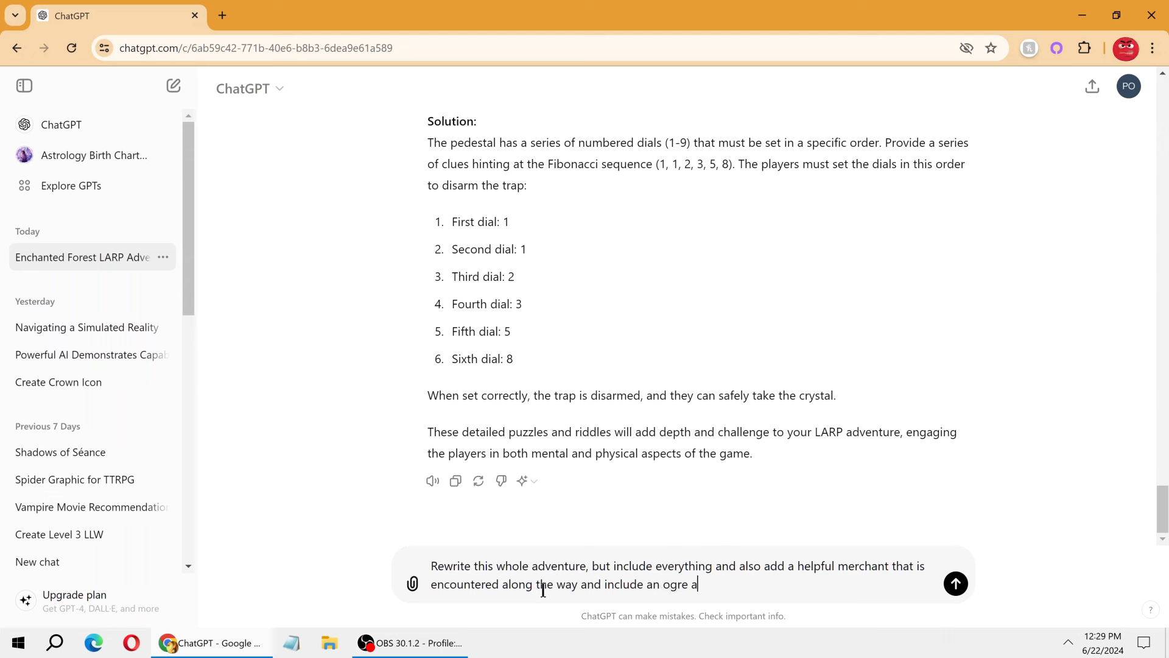
type("s the orc leader.")
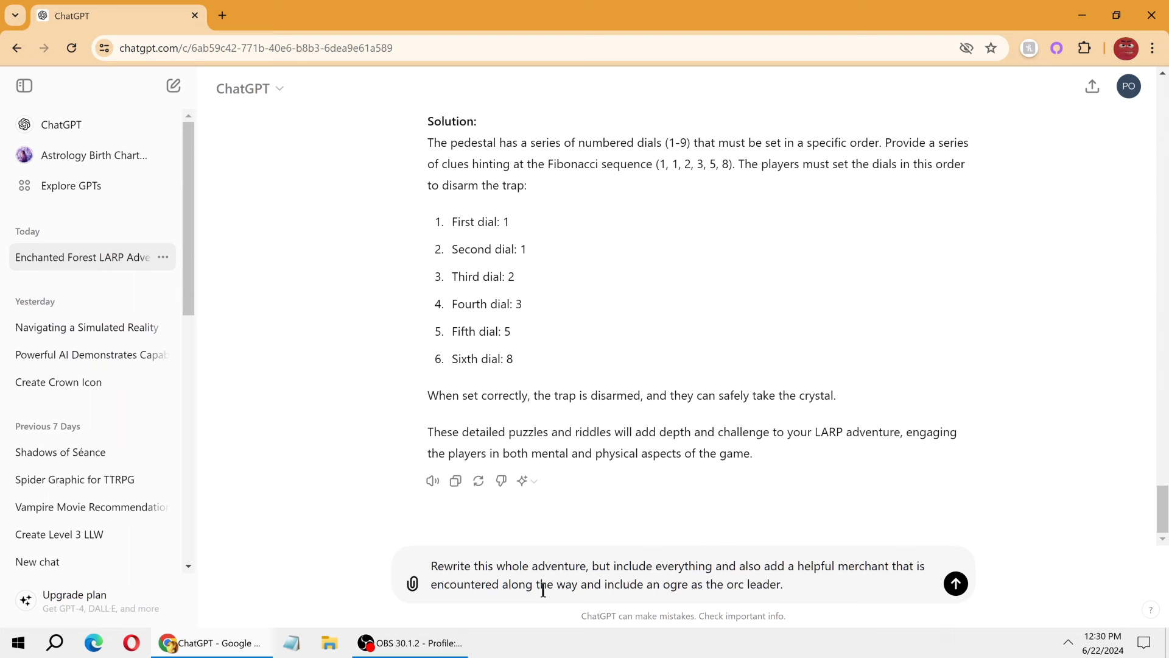
key("Return")
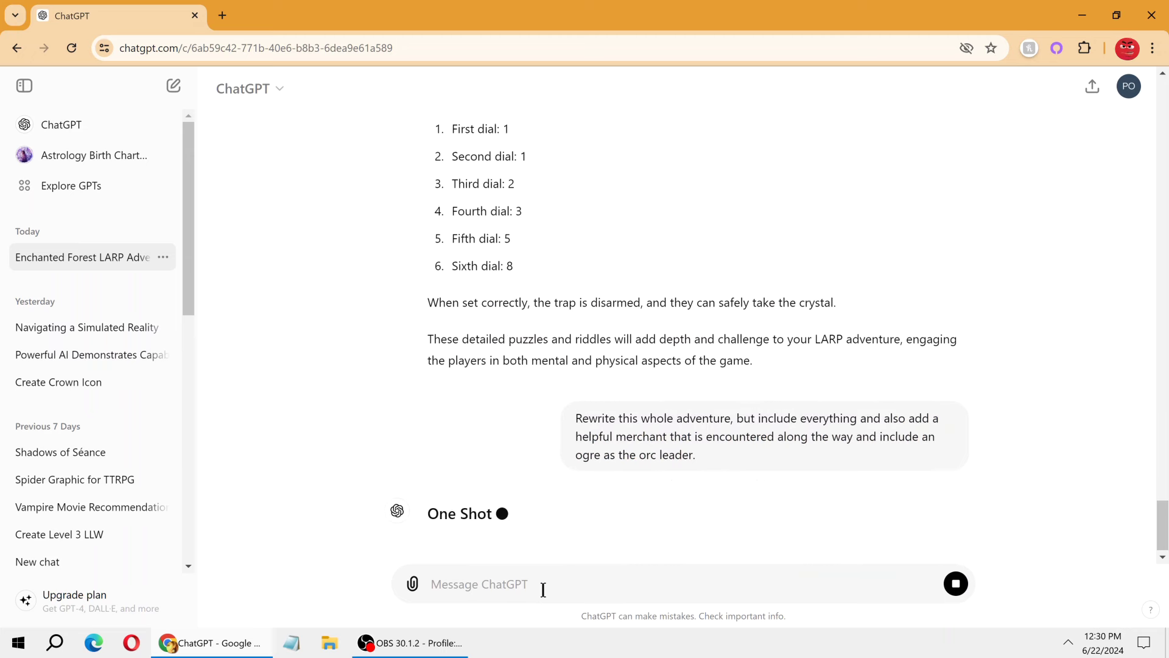